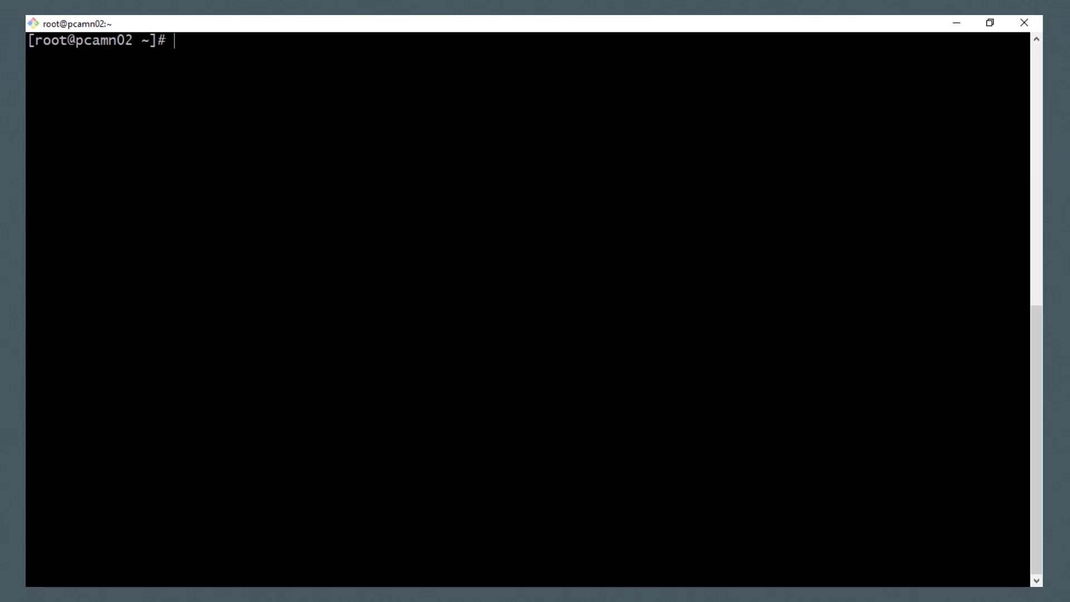
# - Set Grafana's HTTP and HTTPS proxies with a curl PUT request to /v1/grafana/proxy/config as admin, entering the host password
pyautogui.press('shift+Insert')
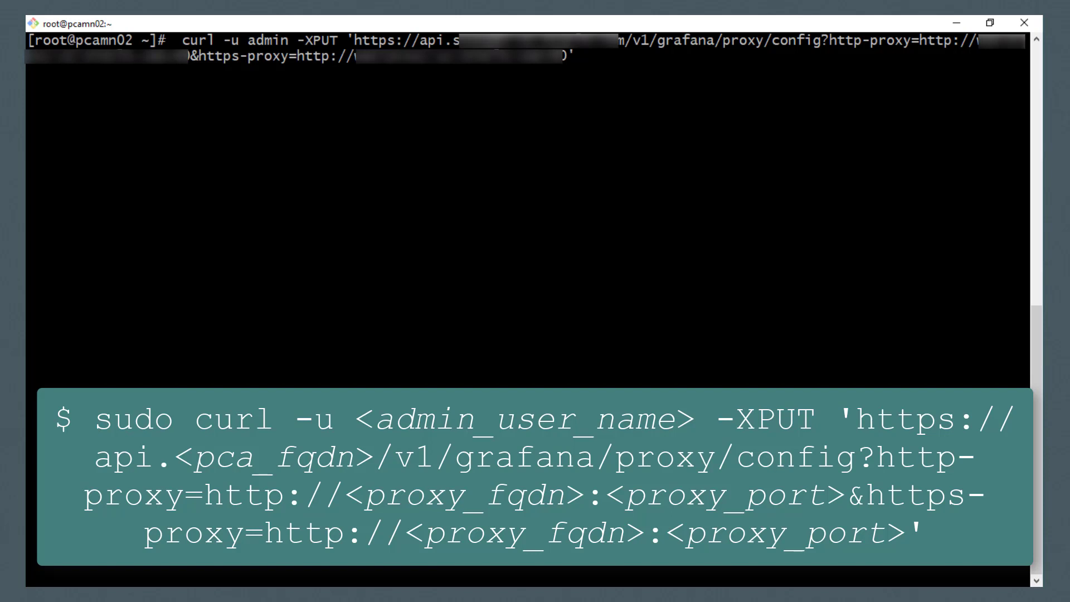
pyautogui.press('Return')
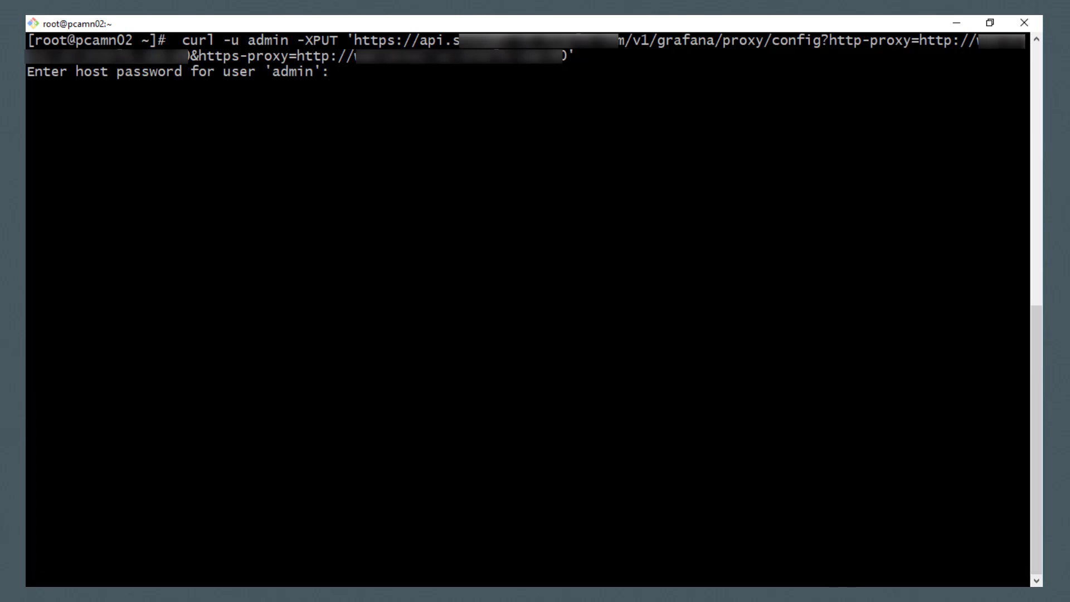
pyautogui.press('Return')
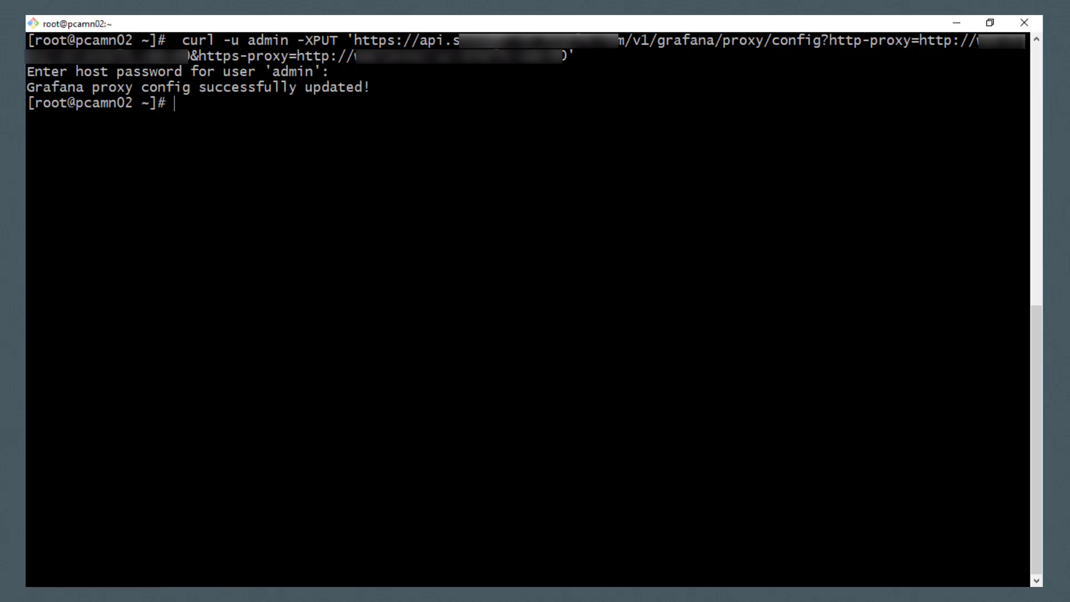
# - List the pods in the sauron namespace with kubectl get pods -n sauron
pyautogui.write('kubectl get pods -n sauron')
pyautogui.press('Return')
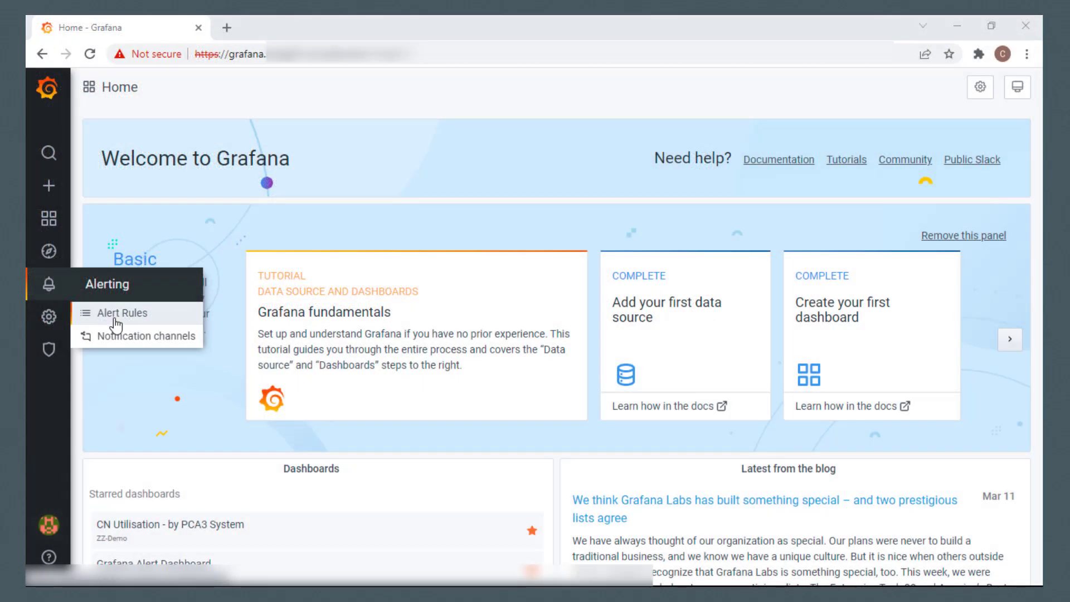
# - Switch to Grafana in the browser, open the alert rules and look through the whole list
pyautogui.click(116, 320)
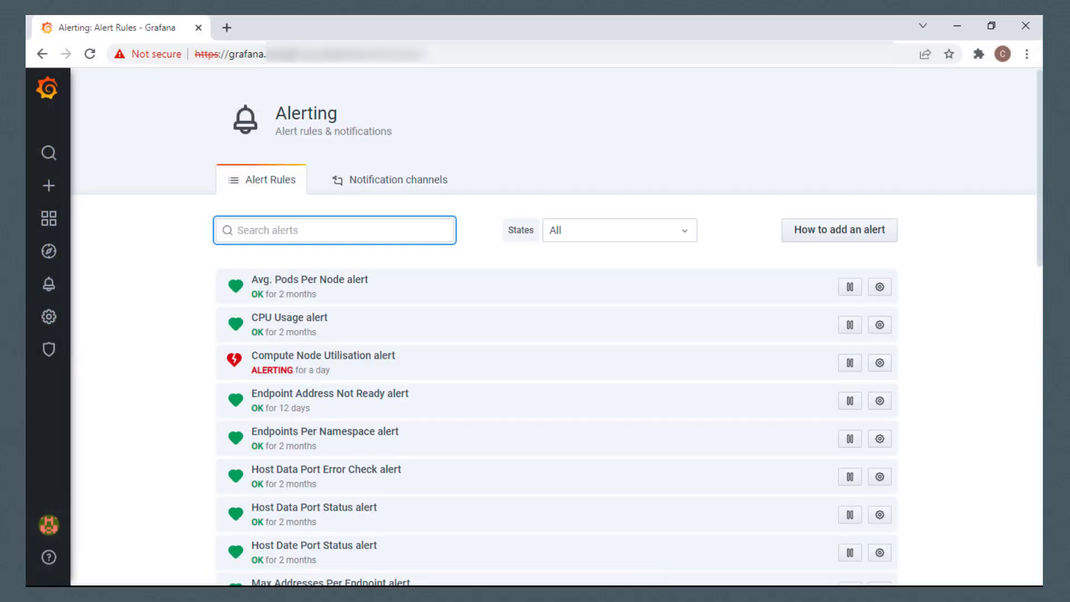
pyautogui.scroll(-5, 557, 326)
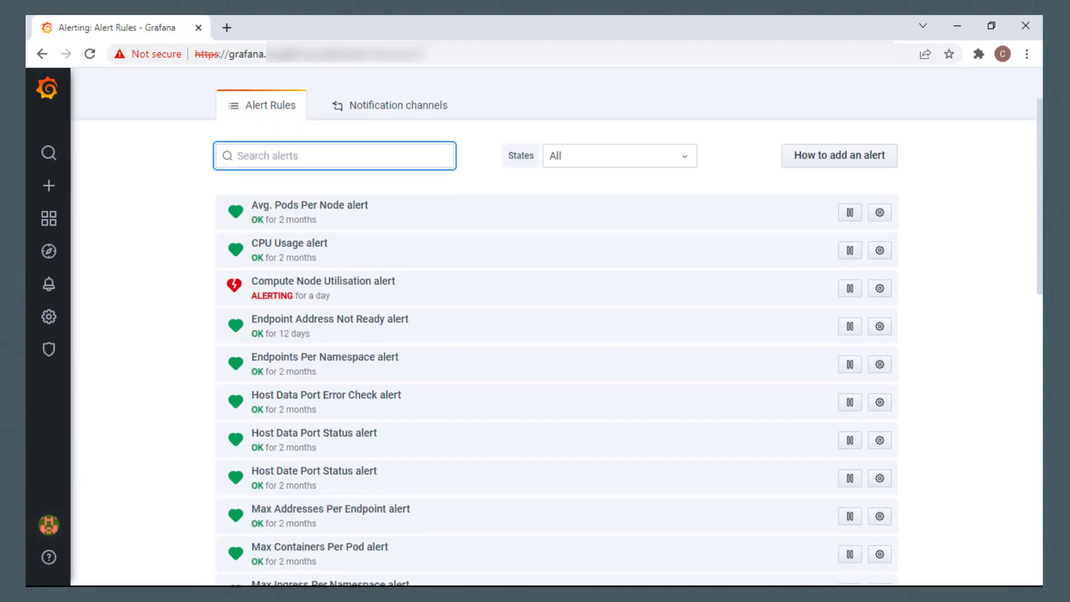
pyautogui.scroll(-8, 558, 327)
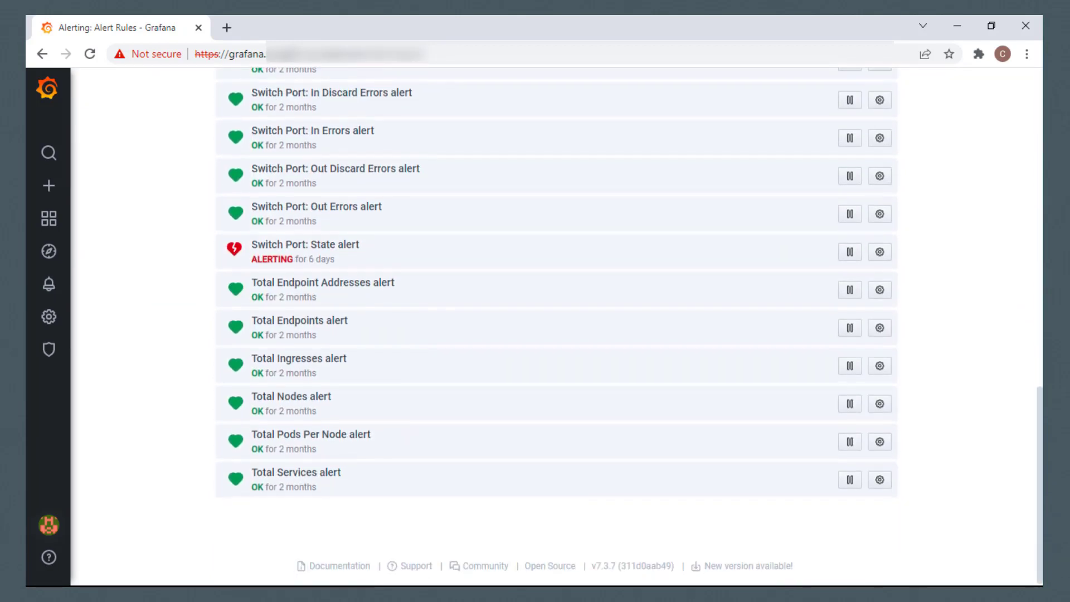
pyautogui.scroll(15, 710, 240)
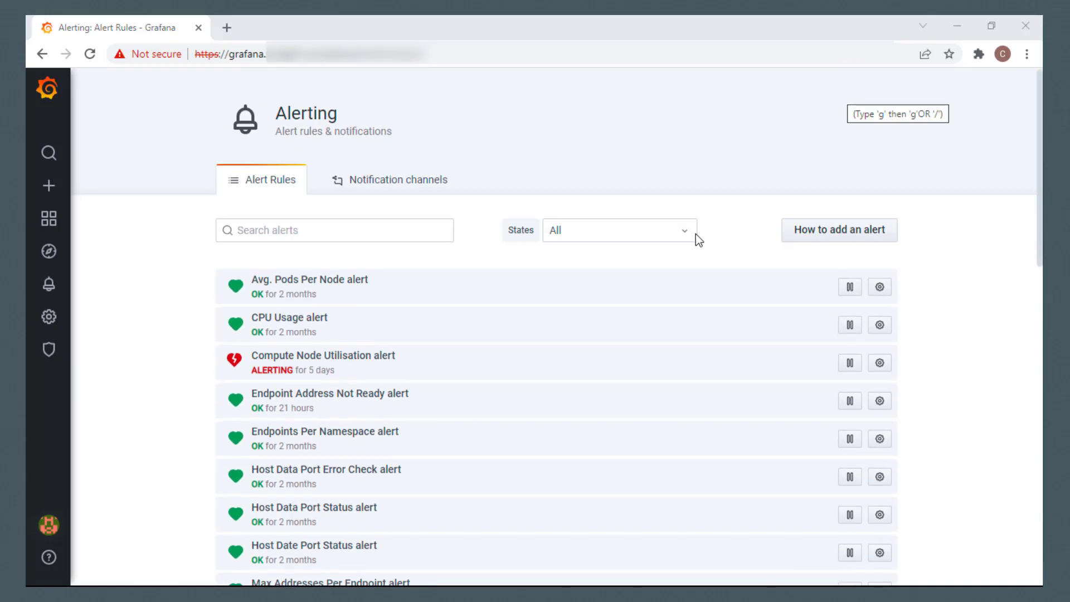
# - Filter the alert rules by the OK, Not OK and Alerting states in turn, and reset the state filter to All
pyautogui.click(689, 233)
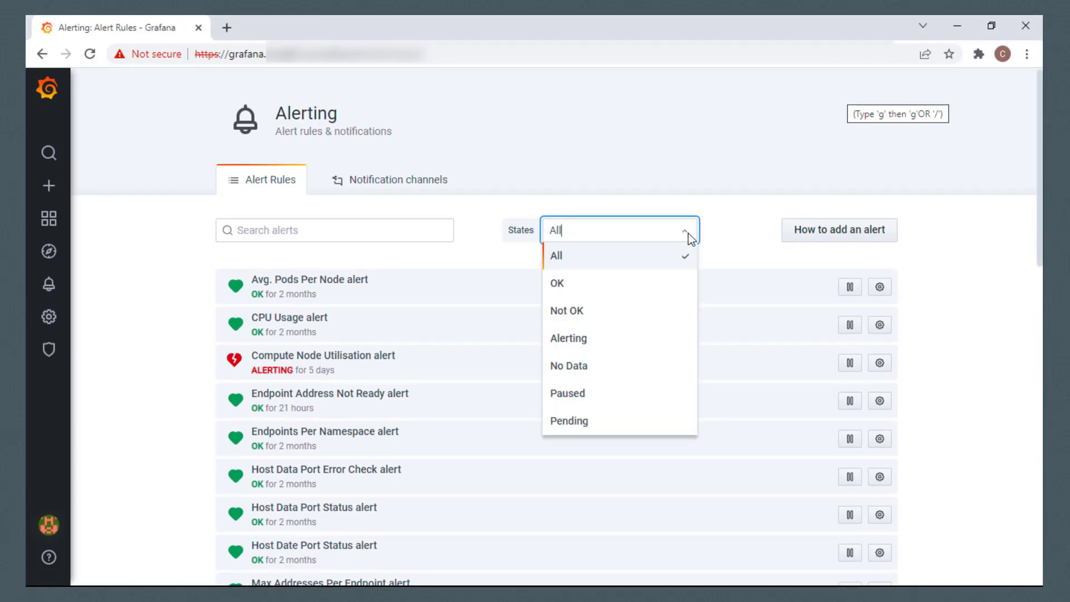
pyautogui.click(651, 287)
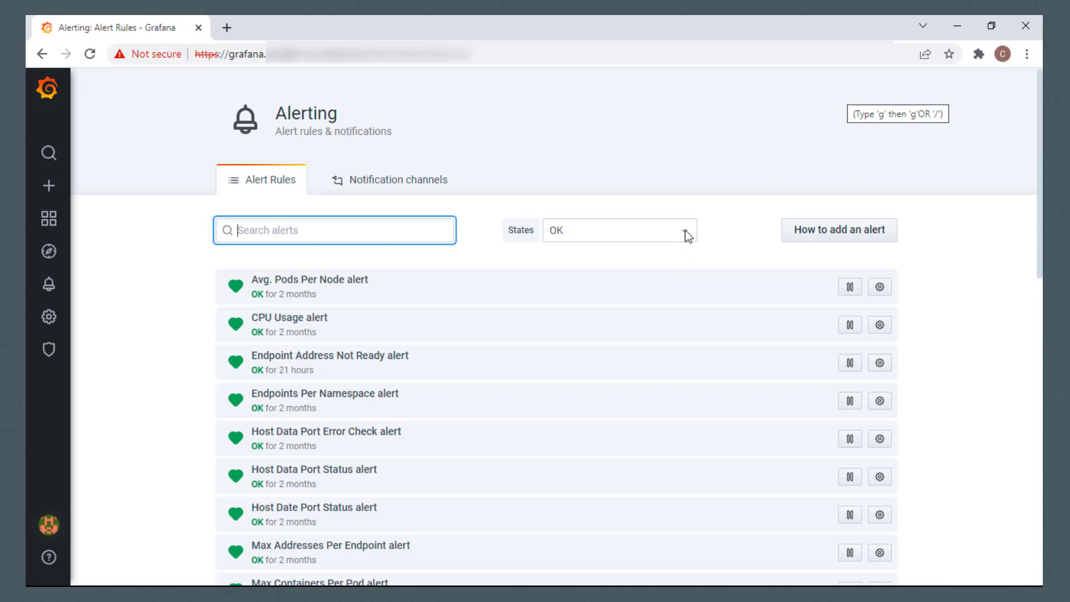
pyautogui.click(684, 230)
pyautogui.click(646, 313)
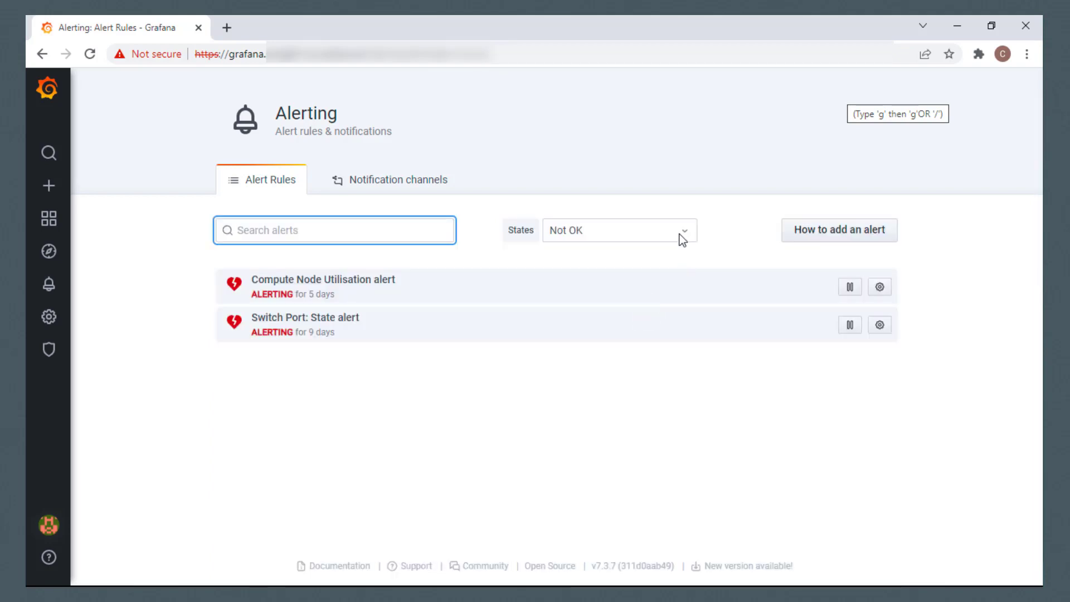
pyautogui.click(680, 233)
pyautogui.click(638, 340)
pyautogui.click(683, 231)
pyautogui.click(656, 258)
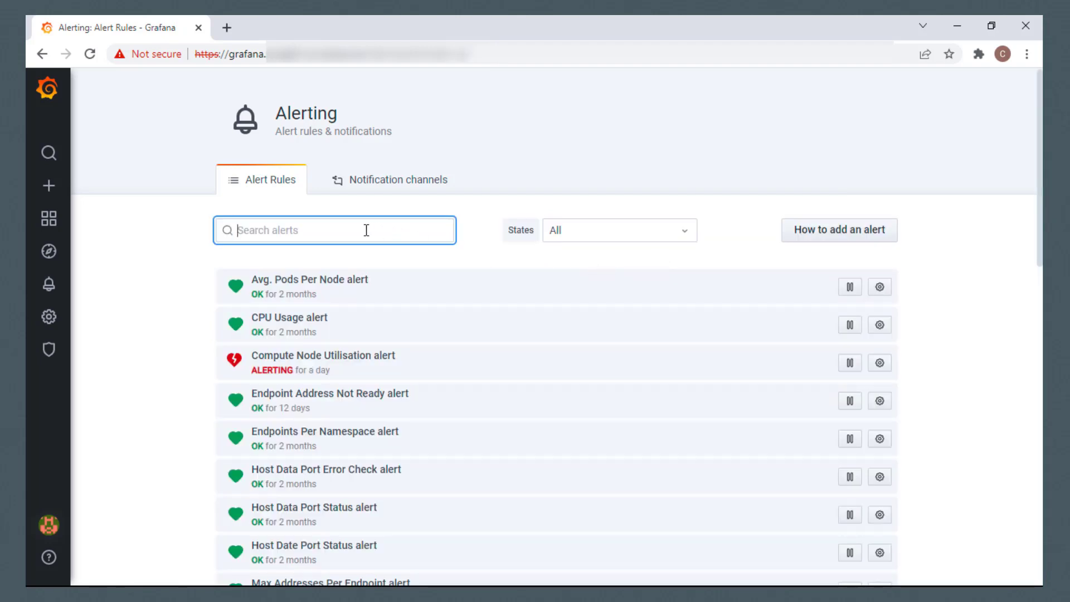
# - Search the alert rules for "endpoint" and read the instructions on how to add an alert
pyautogui.write('endpoint')
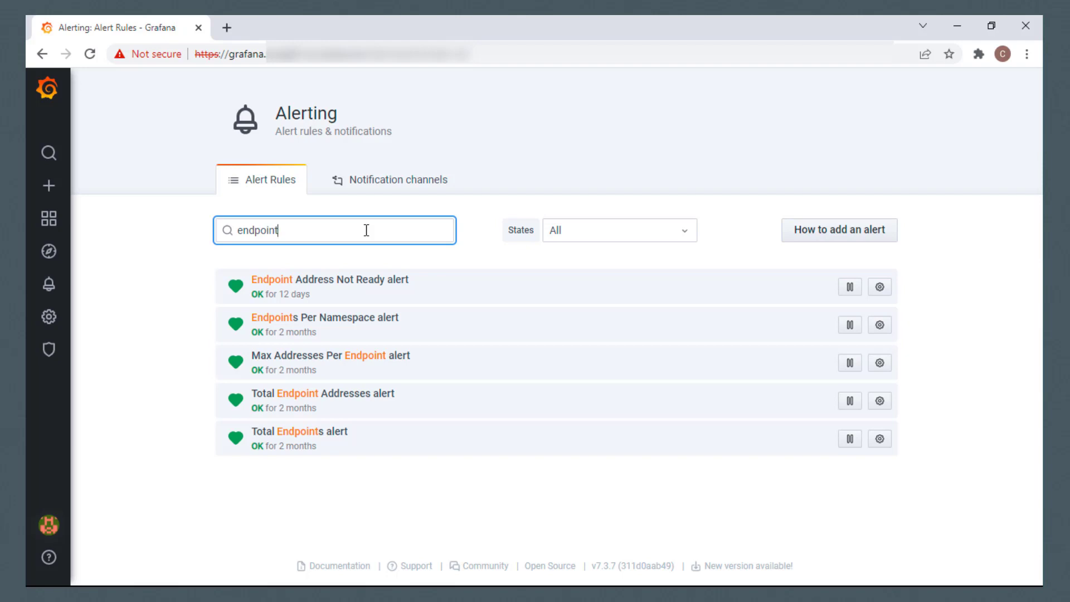
pyautogui.click(840, 243)
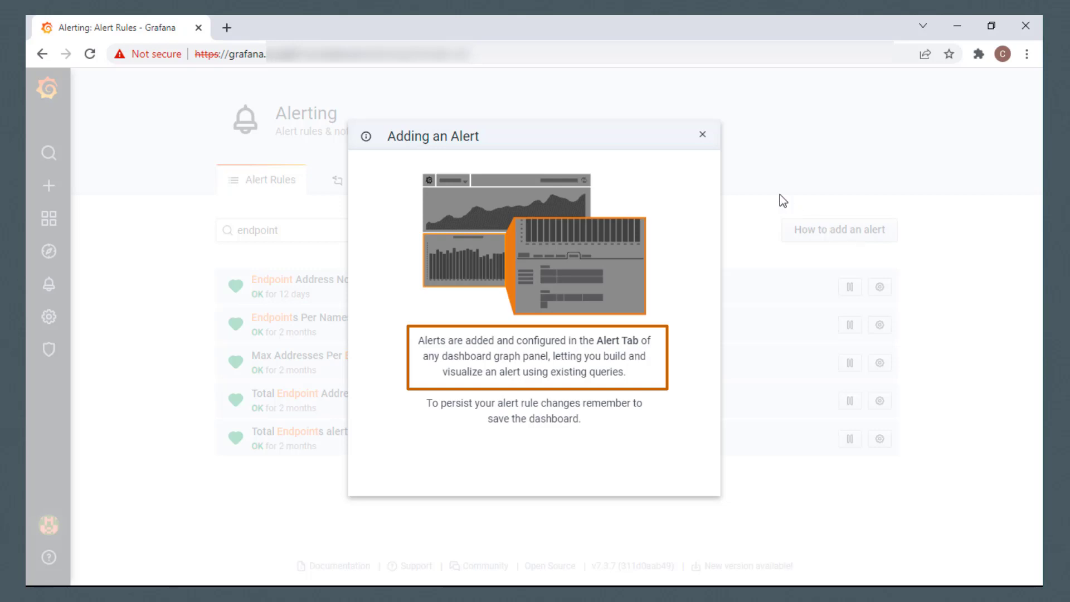
pyautogui.click(702, 136)
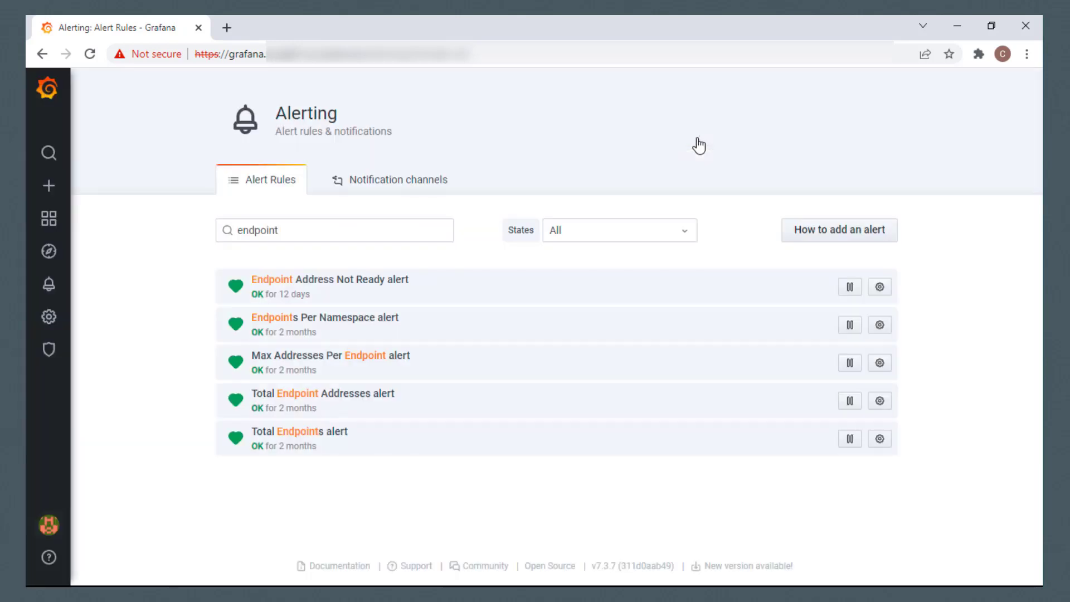
# - Open the Kube Endpoint dashboard from the PCA 3.0 Service Advisor folder and examine its Endpoint Alerts section
pyautogui.moveTo(47, 219)
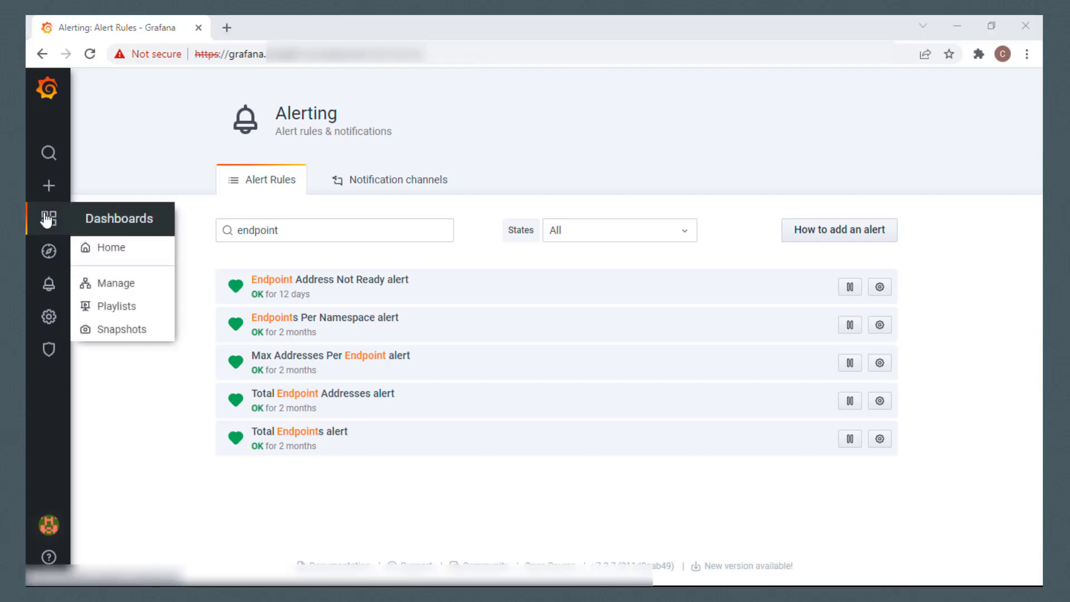
pyautogui.click(109, 287)
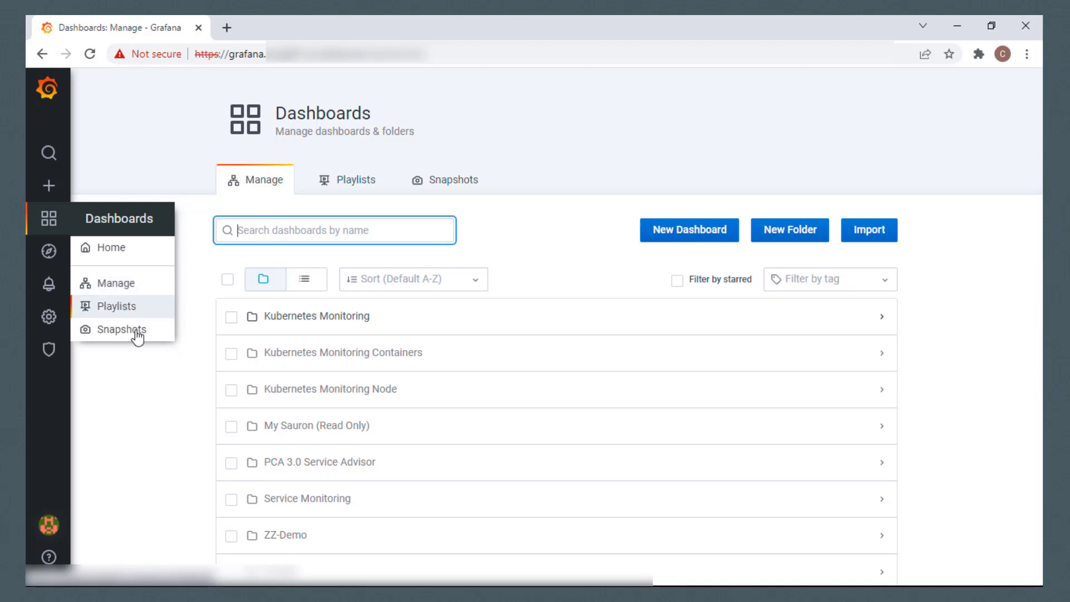
pyautogui.click(883, 464)
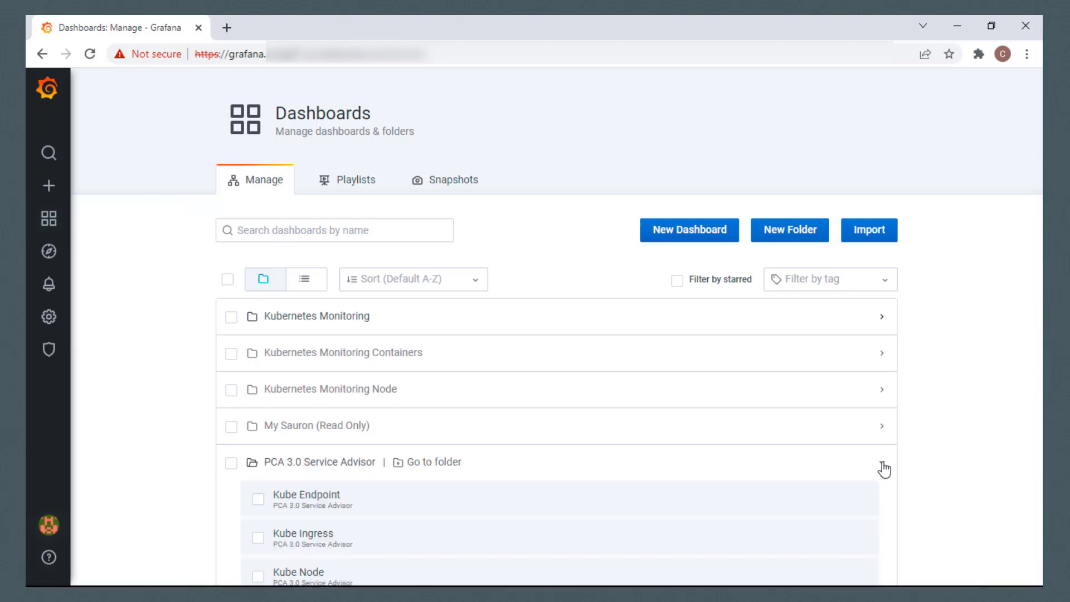
pyautogui.click(326, 505)
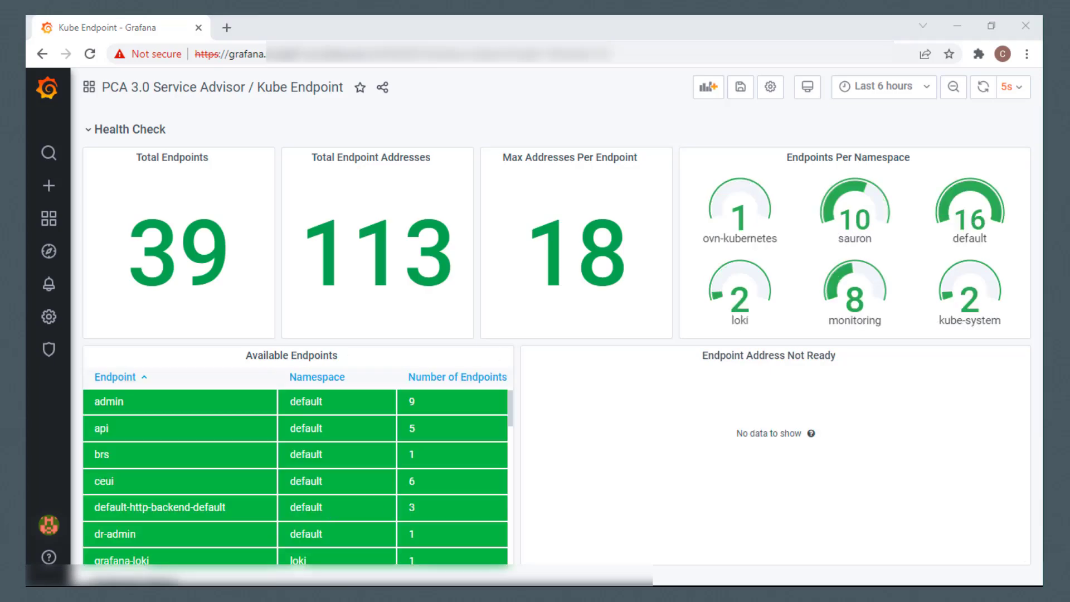
pyautogui.scroll(-4, 558, 334)
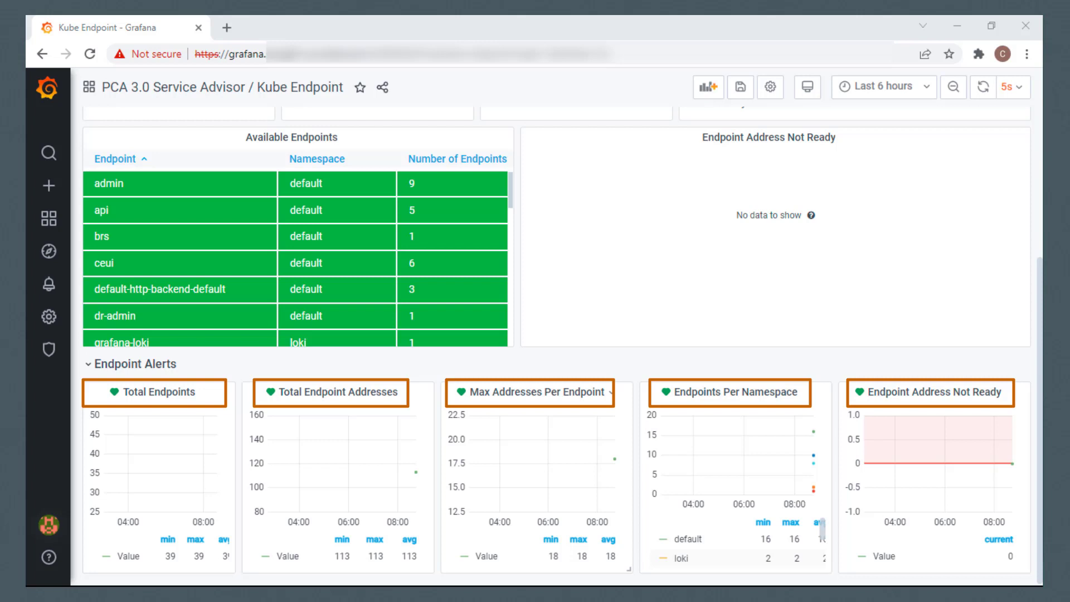
# - Open the Total Endpoints alert's configuration from the alert rules, examine it, and go back to the Kube Endpoint dashboard
pyautogui.moveTo(49, 285)
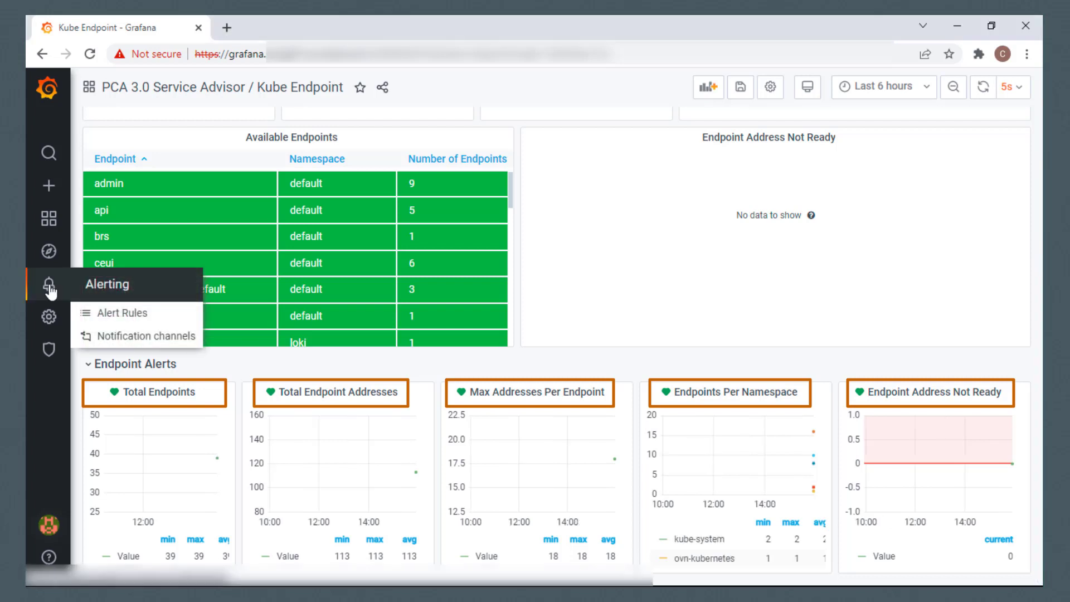
pyautogui.click(110, 315)
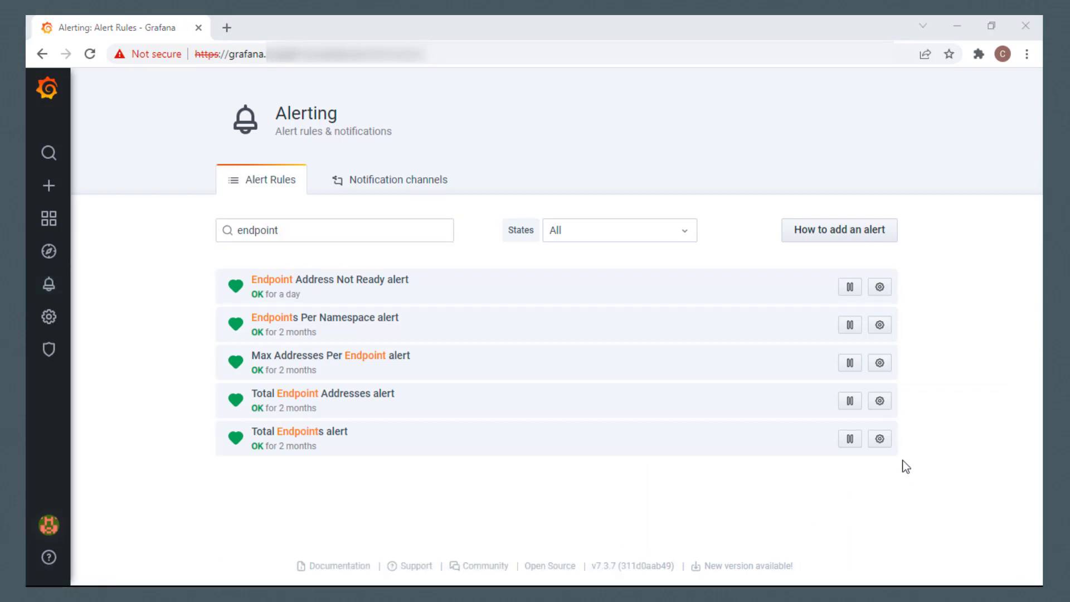
pyautogui.click(879, 439)
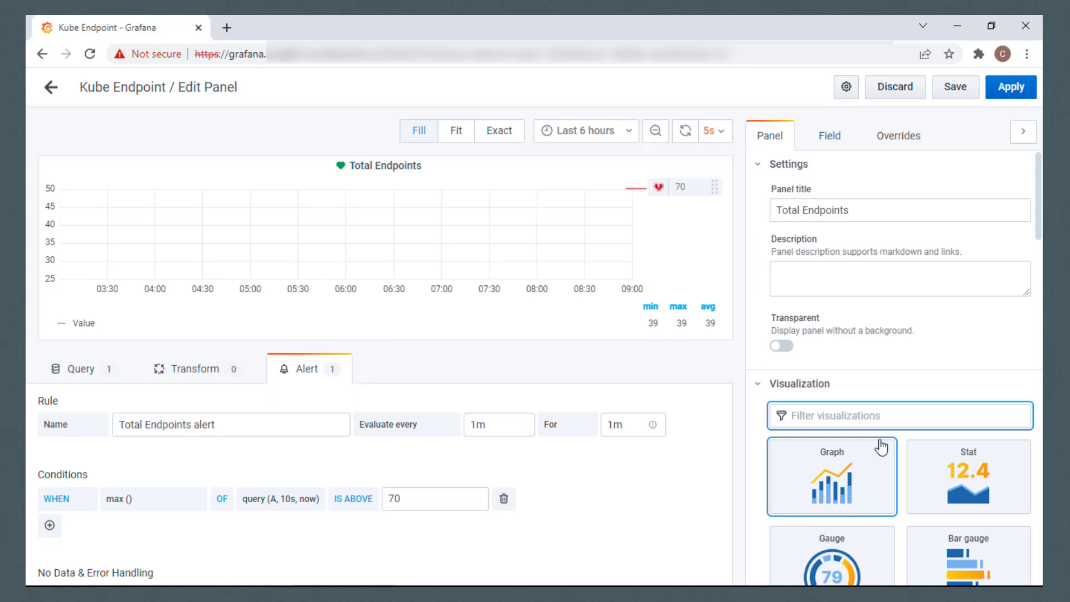
pyautogui.click(49, 86)
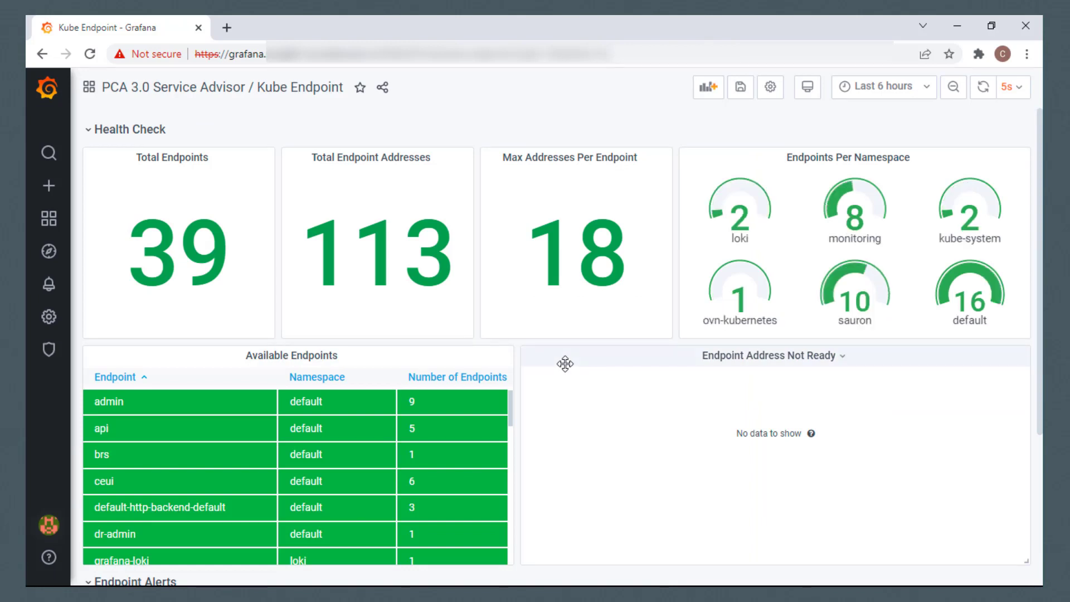
# - Open the Total Endpoints graph under Endpoint Alerts for editing, examine its query and alert settings, and return to the dashboard
pyautogui.scroll(-4, 566, 364)
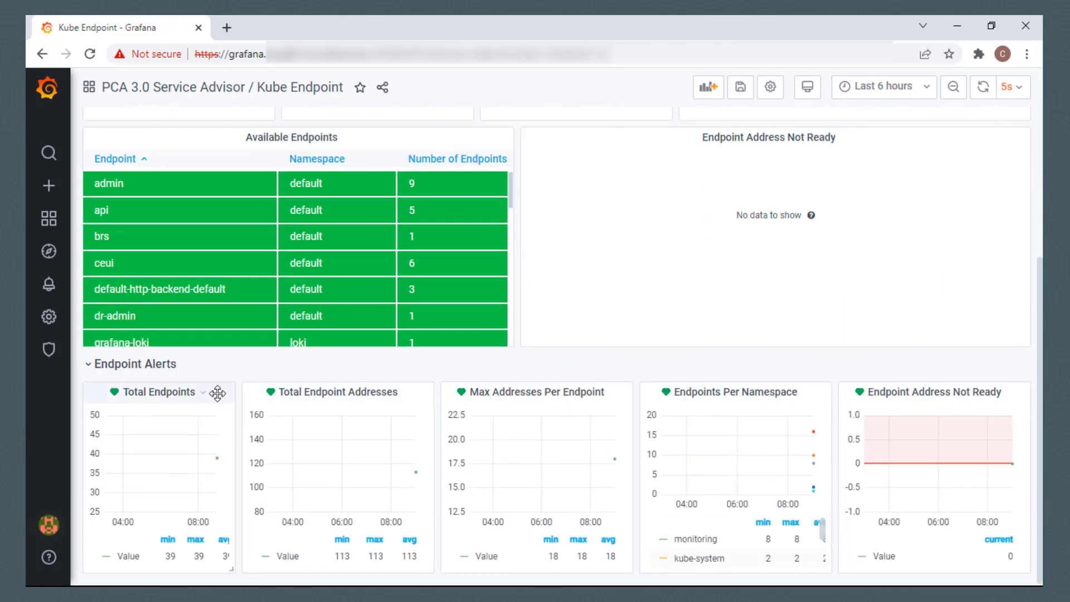
pyautogui.click(204, 393)
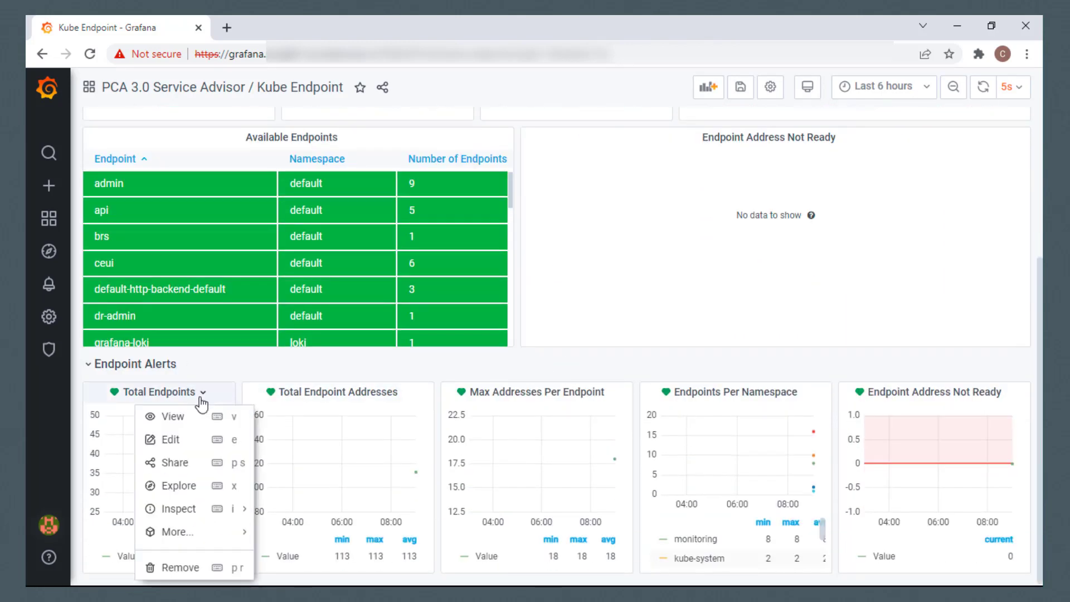
pyautogui.click(179, 438)
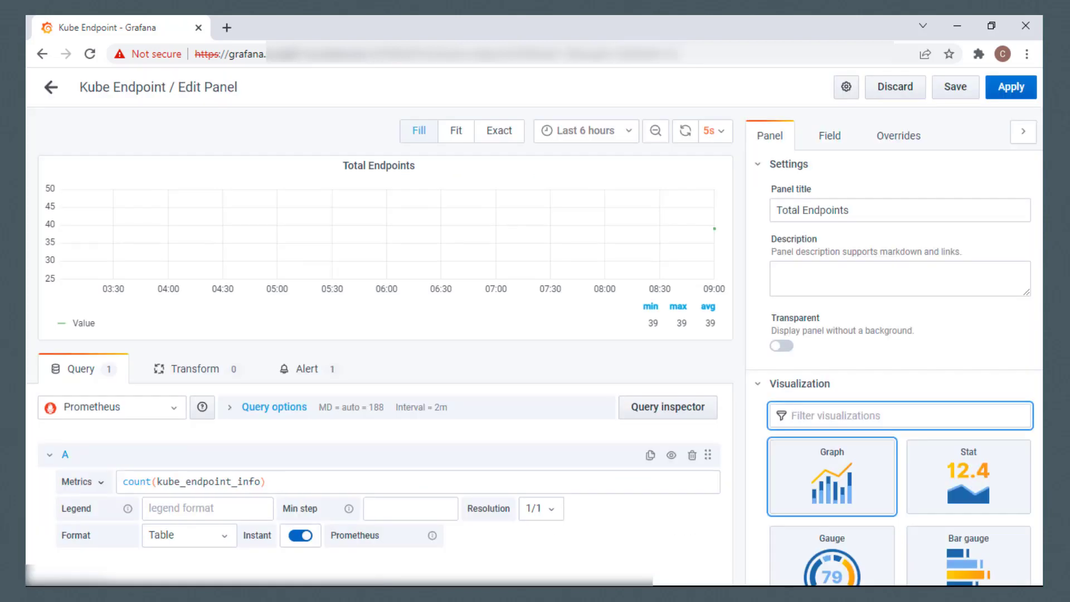
pyautogui.click(303, 370)
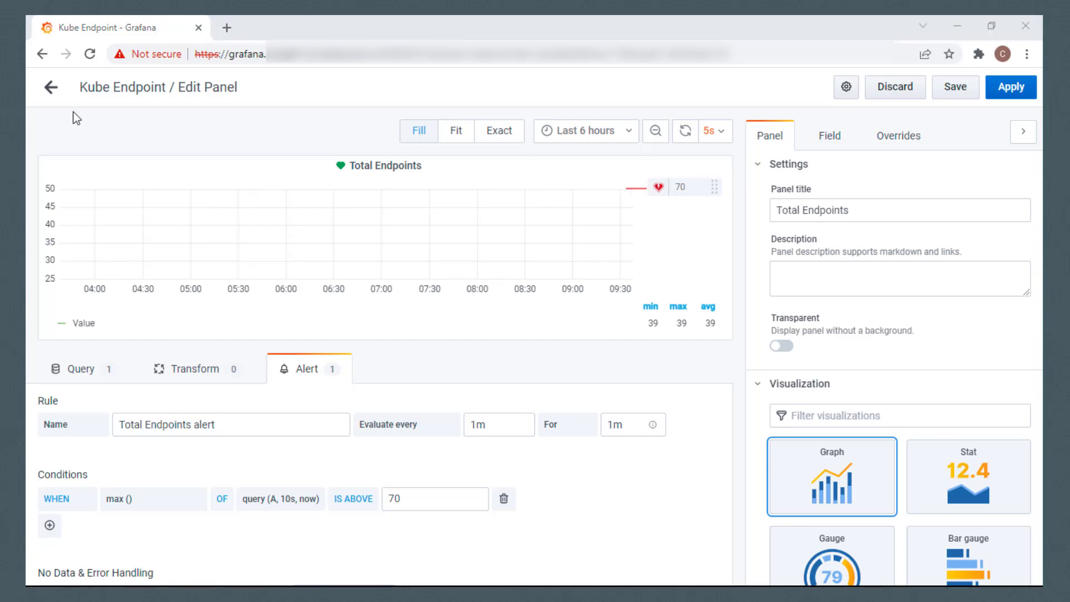
pyautogui.click(51, 87)
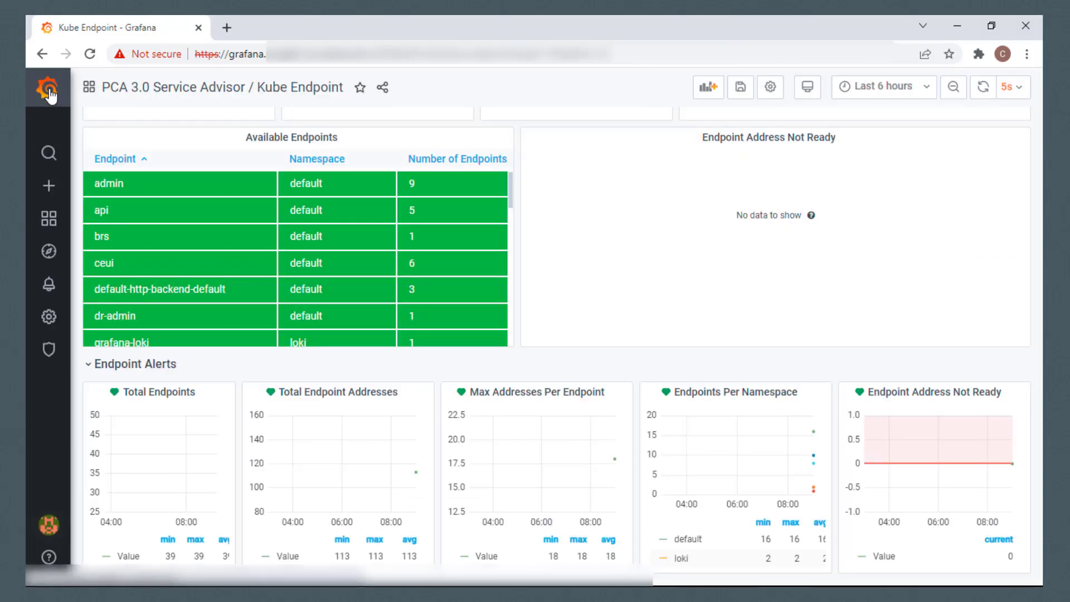
# - Add a new panel to the Kube Endpoint dashboard and title it "test alert"
pyautogui.scroll(5, 611, 260)
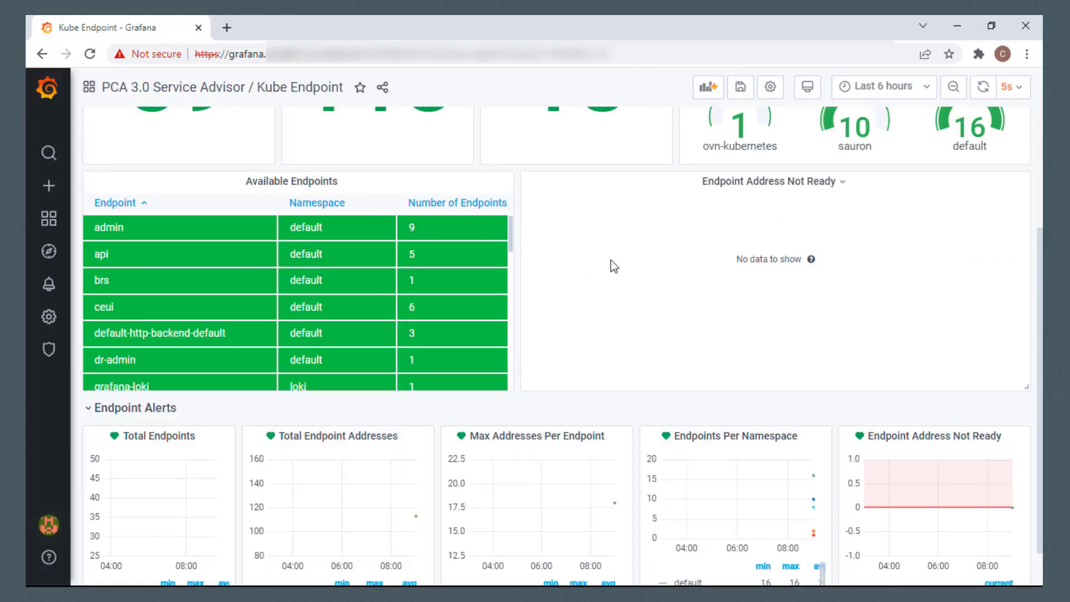
pyautogui.click(710, 96)
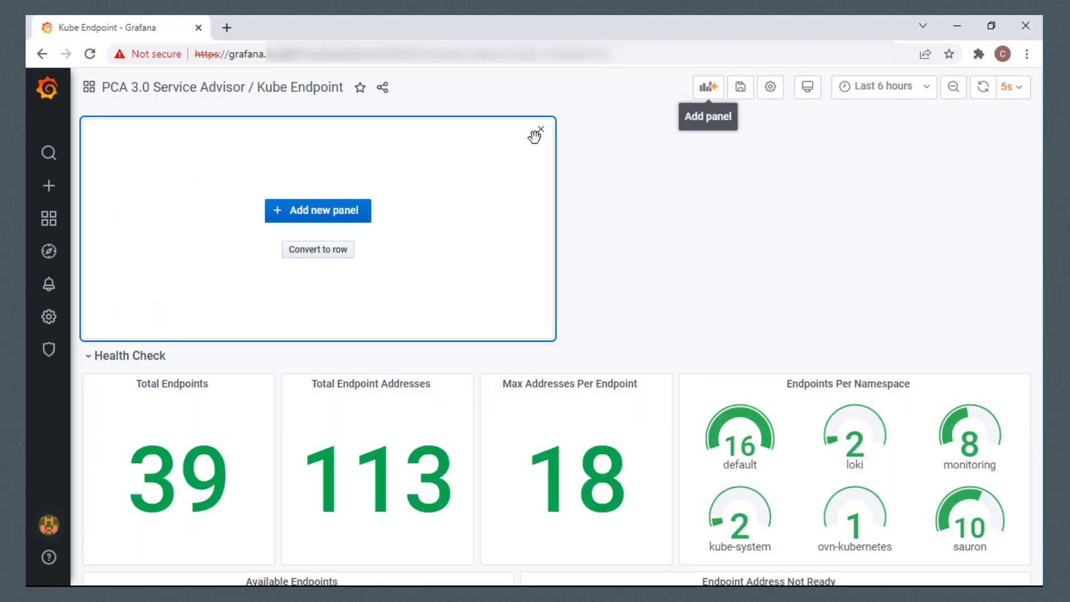
pyautogui.click(328, 211)
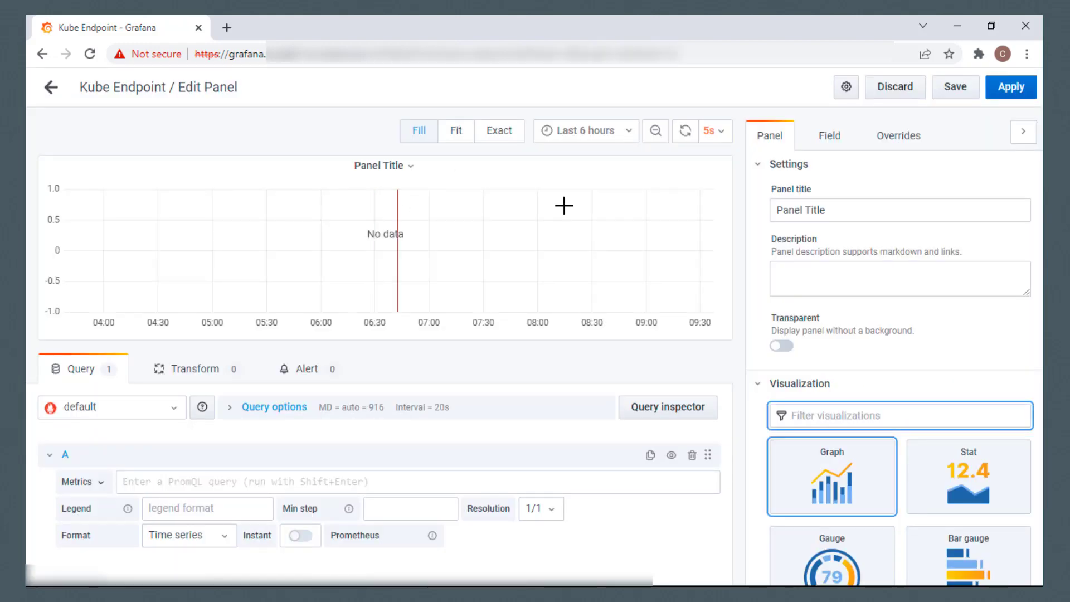
pyautogui.moveTo(846, 204); pyautogui.dragTo(768, 210)
pyautogui.write('test alert')
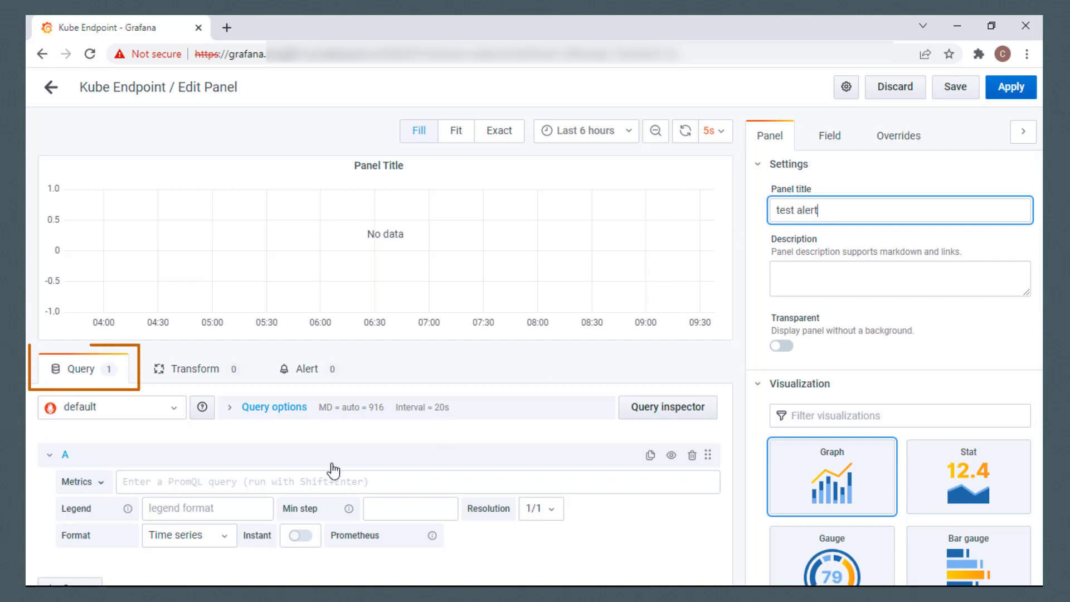
# - Enter the query count(kube_endpoint_created) for the test alert panel and inspect the resulting graph
pyautogui.click(259, 485)
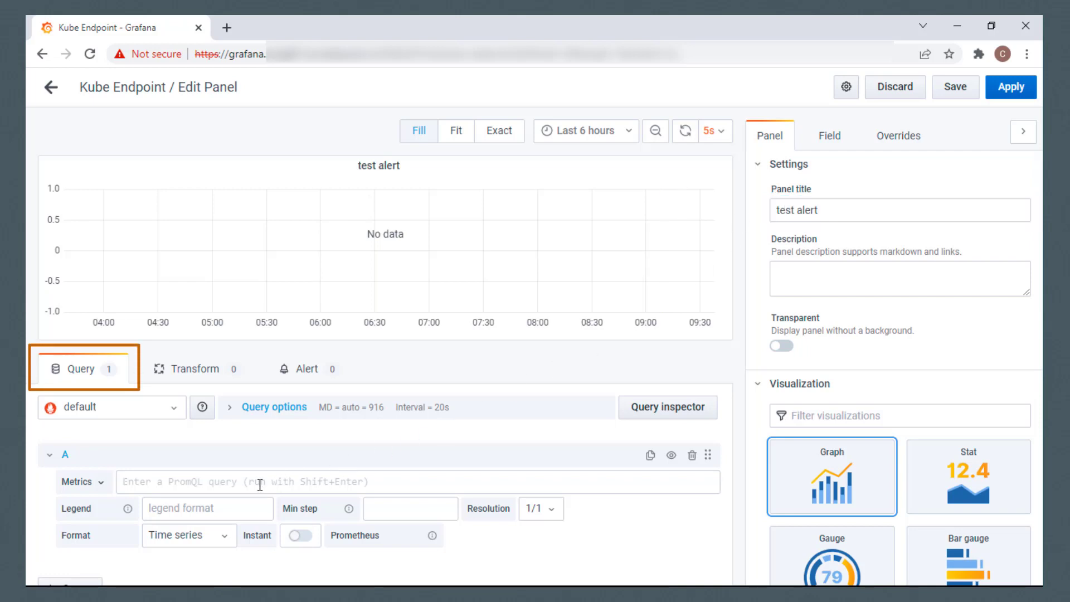
pyautogui.write('count(kube_')
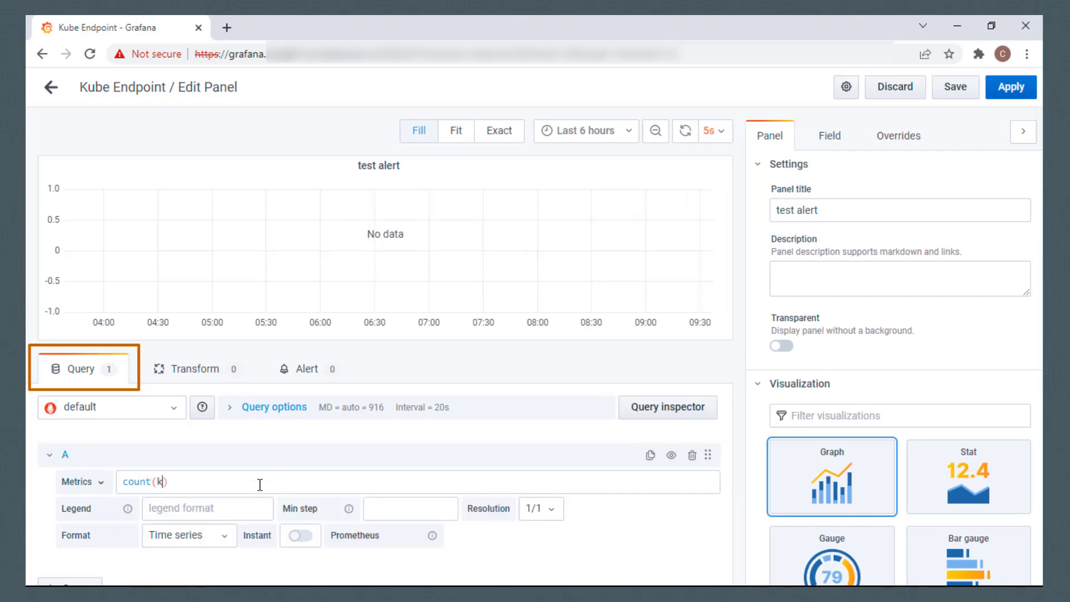
pyautogui.write('endpoint_c')
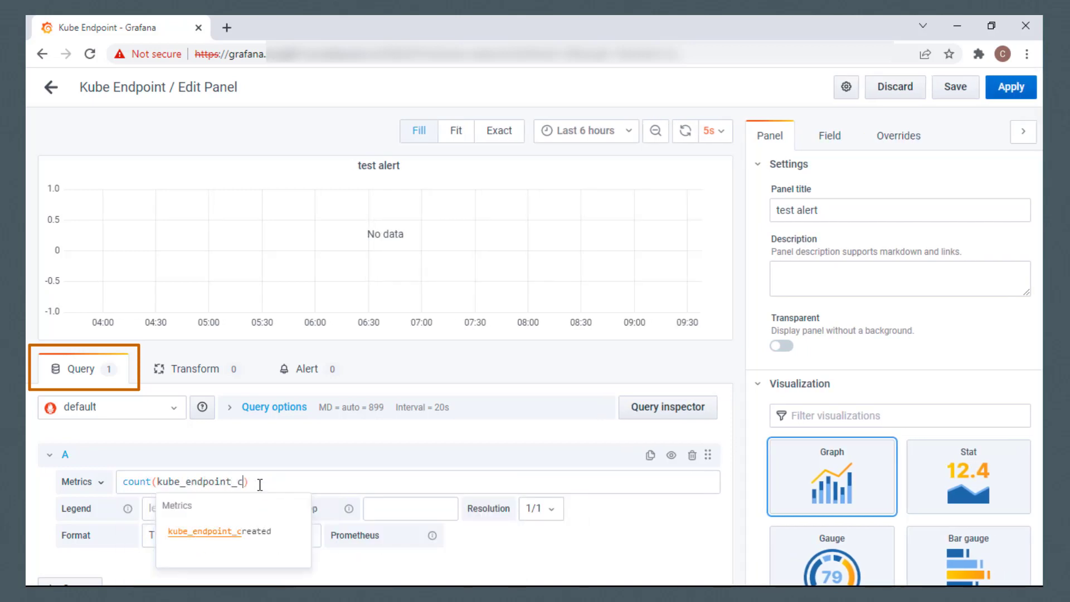
pyautogui.click(252, 537)
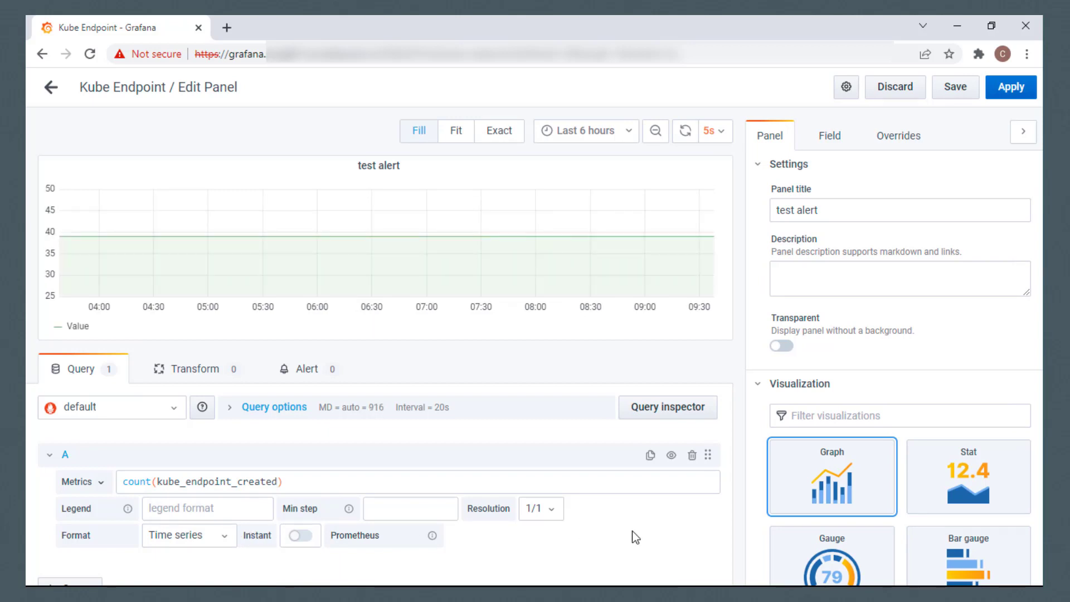
pyautogui.moveTo(593, 270)
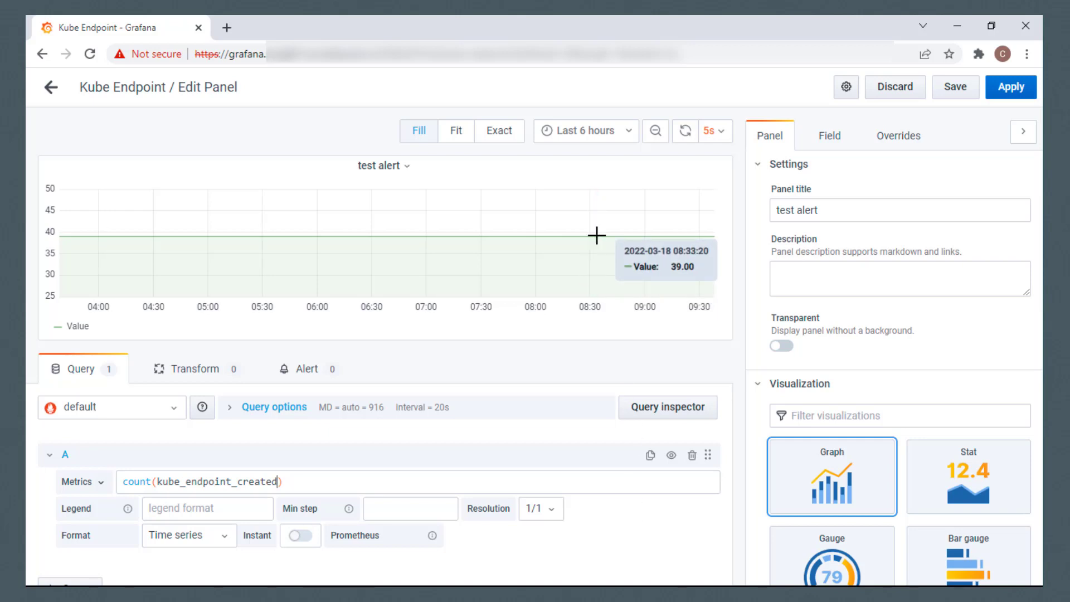
# - Create an alert for the panel with the condition that last() of query (A, 5m, now) is above 30
pyautogui.click(300, 370)
pyautogui.click(377, 481)
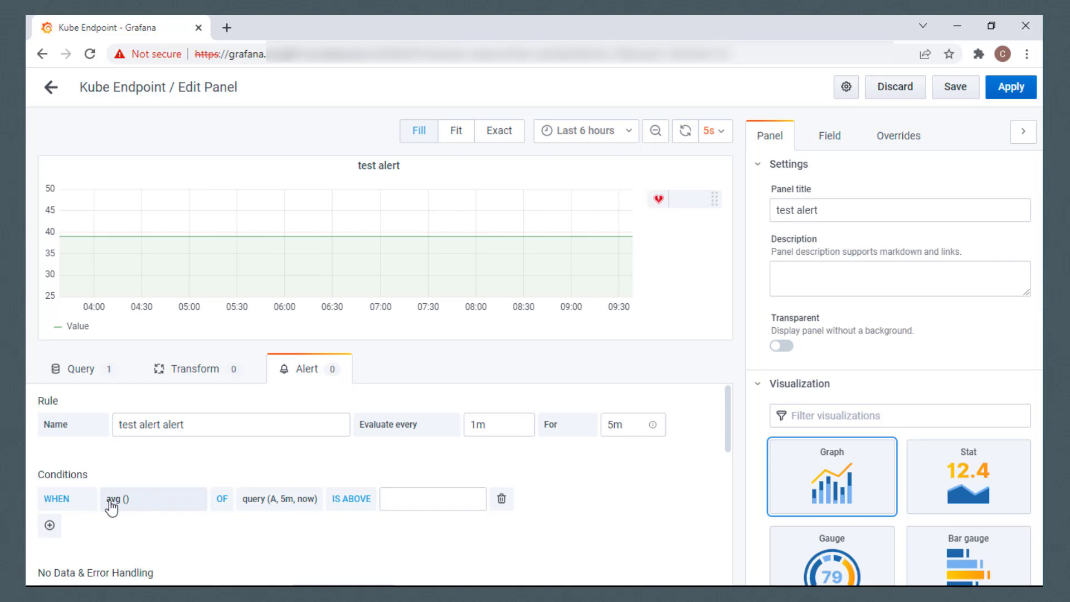
pyautogui.click(112, 502)
pyautogui.scroll(-2, 112, 514)
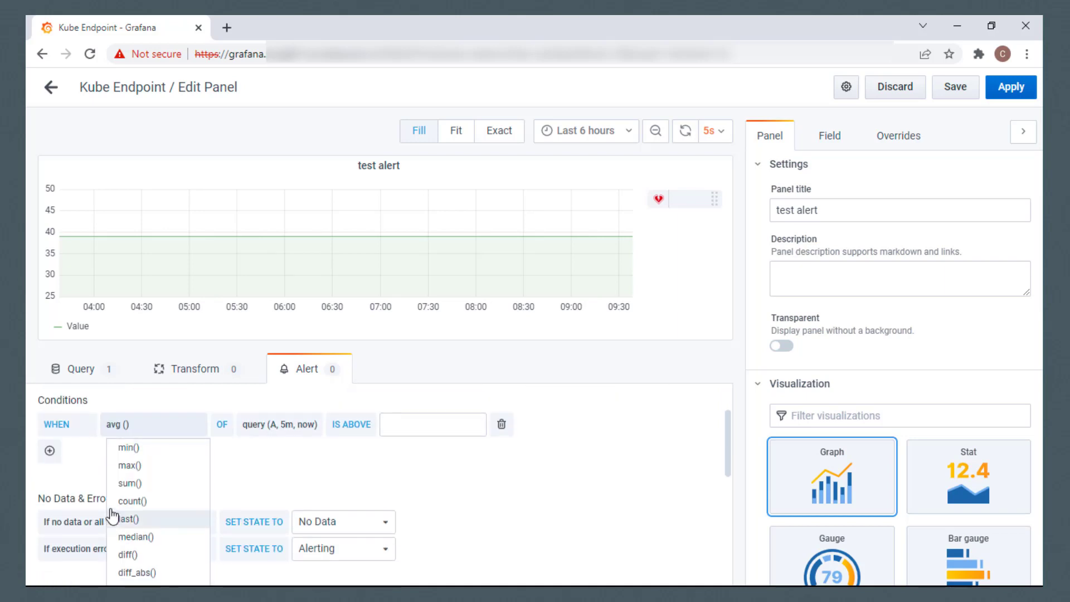
pyautogui.click(123, 520)
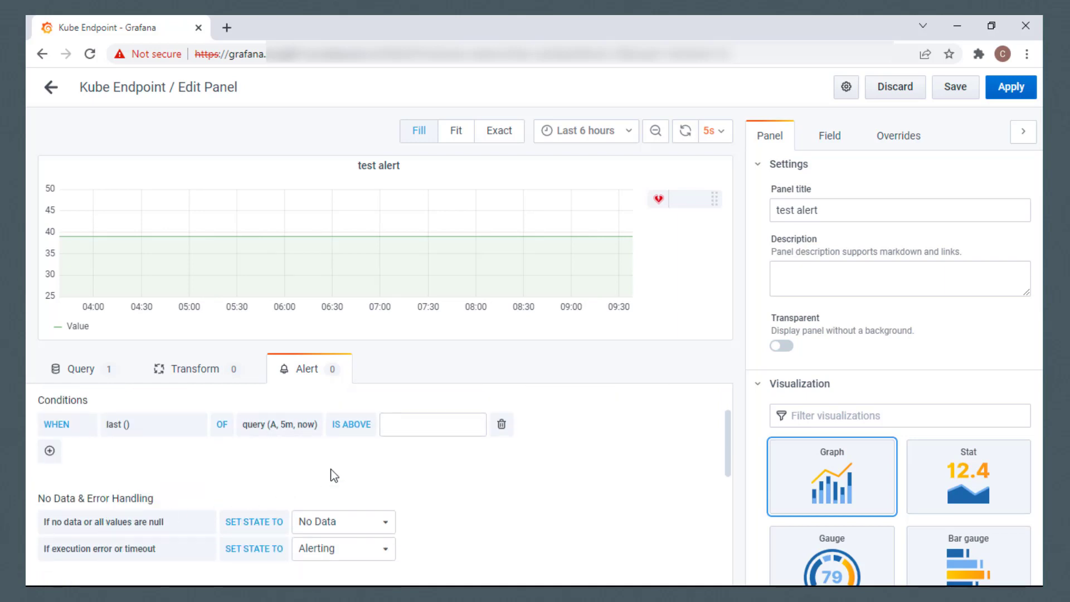
pyautogui.click(425, 424)
pyautogui.write('30')
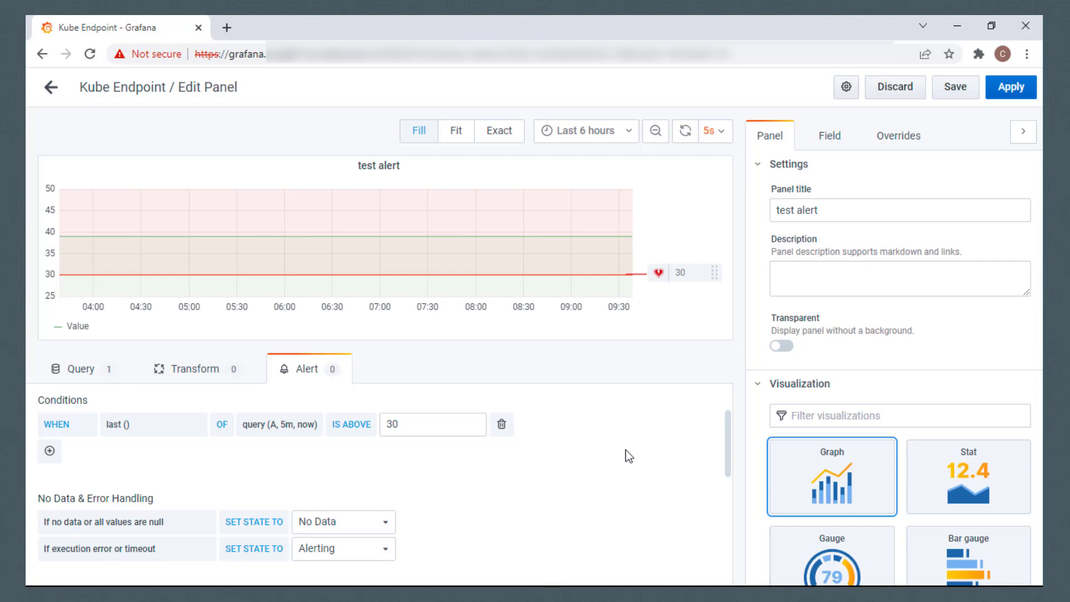
# - Add linux-virt-pca to the alert's notification recipients and apply the panel to the dashboard
pyautogui.scroll(-3, 628, 456)
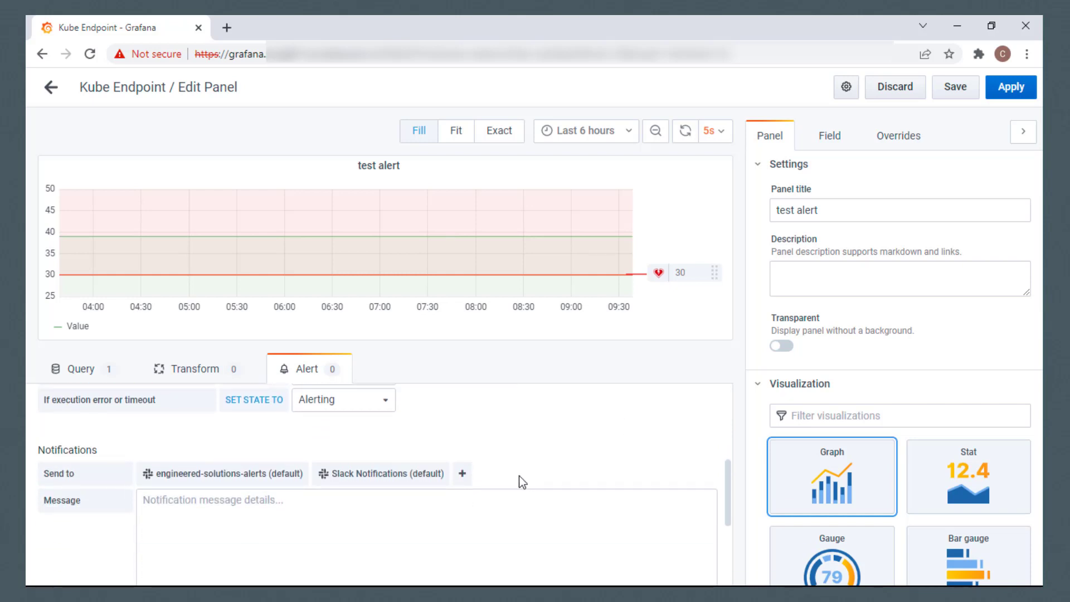
pyautogui.click(462, 474)
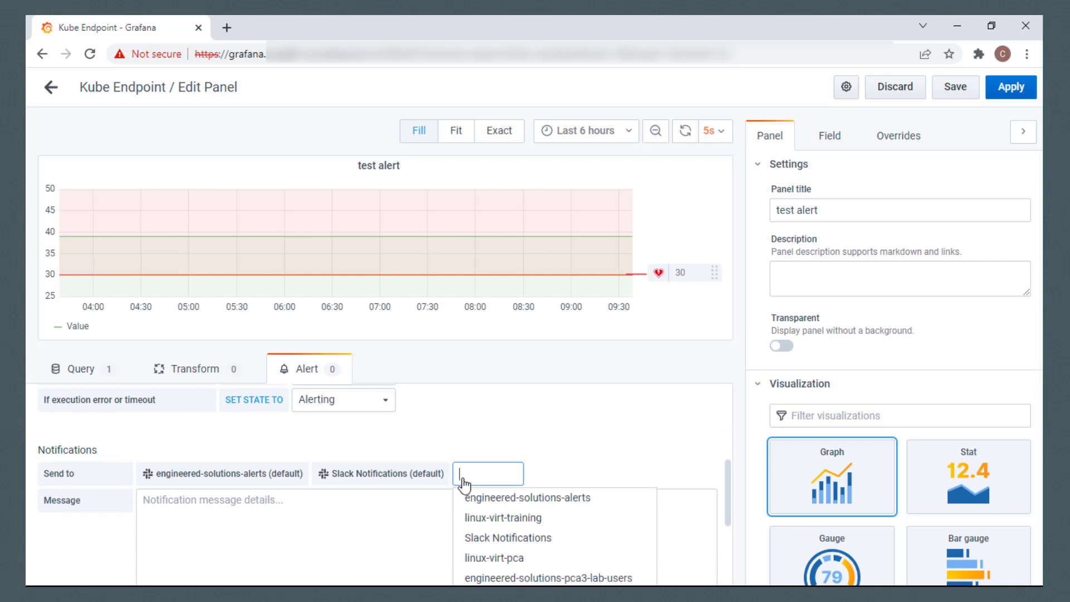
pyautogui.click(501, 559)
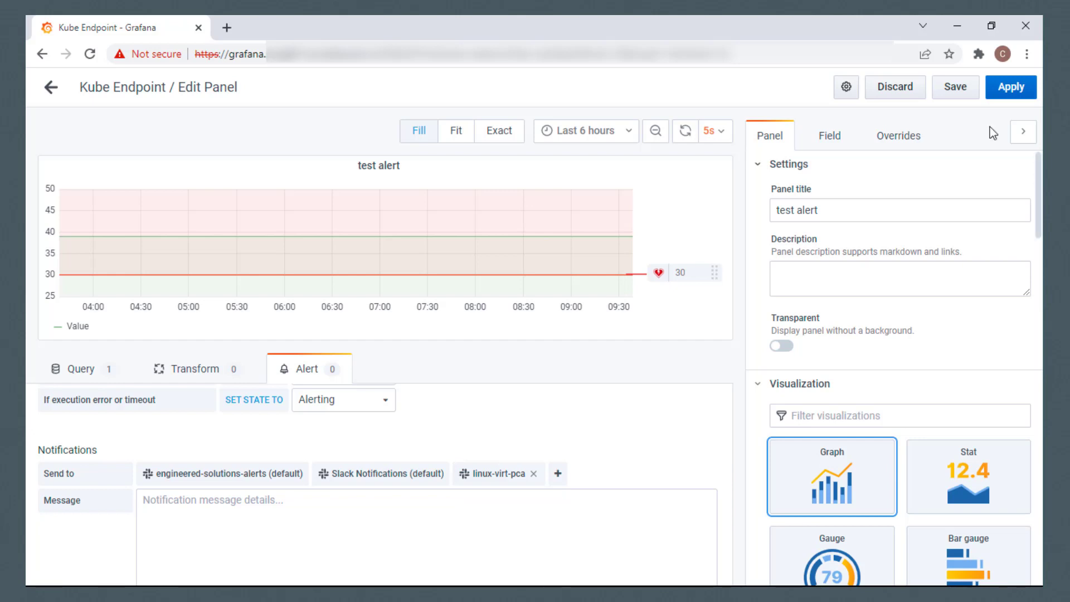
pyautogui.click(1011, 91)
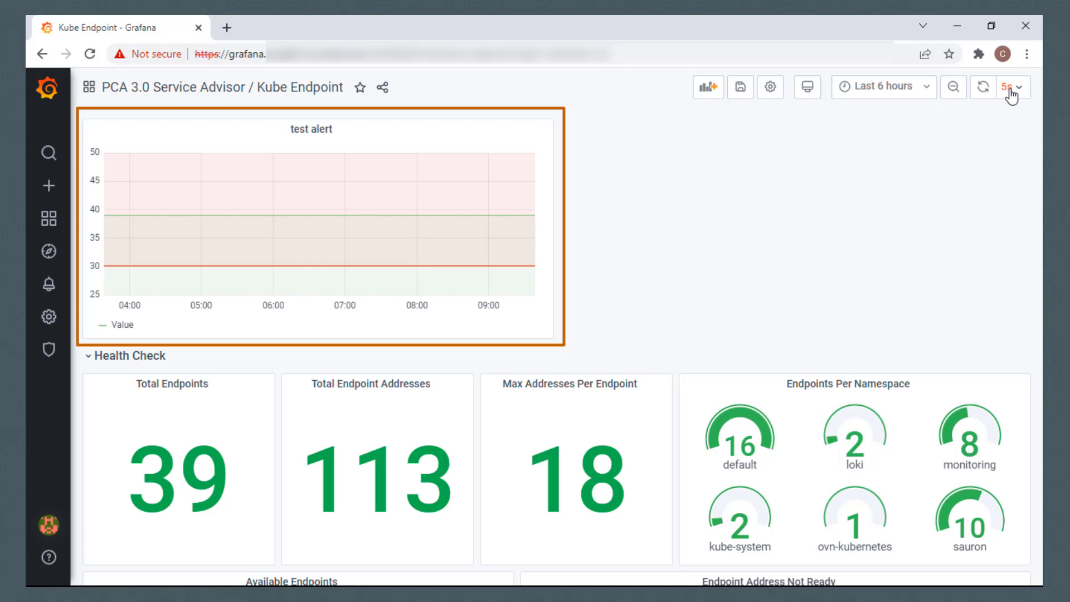
# - Save the Kube Endpoint dashboard with the note "added test alert panel"
pyautogui.click(741, 90)
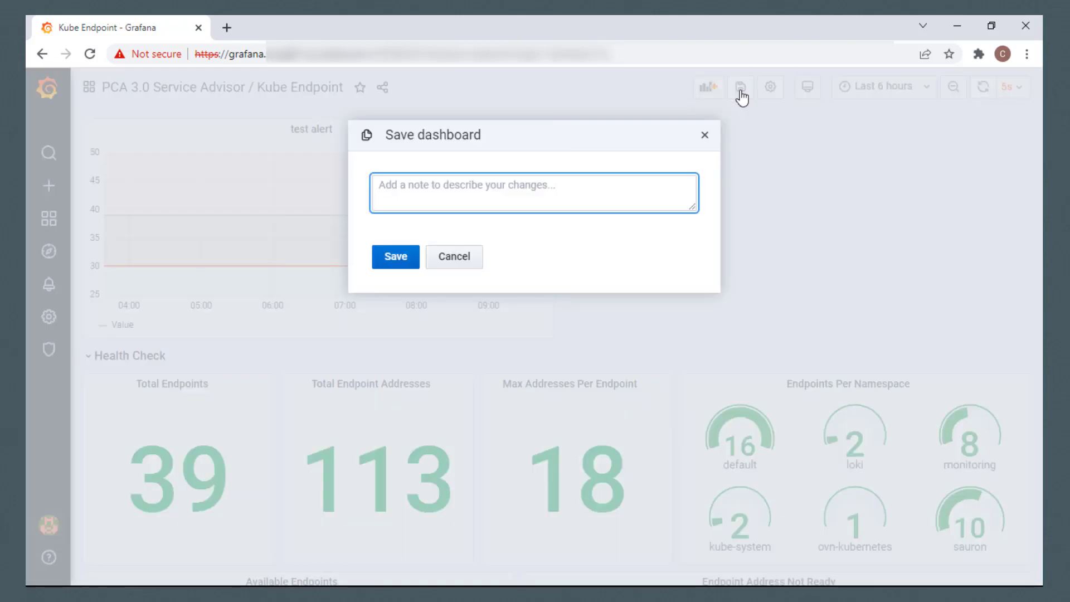
pyautogui.write('added test alert panel')
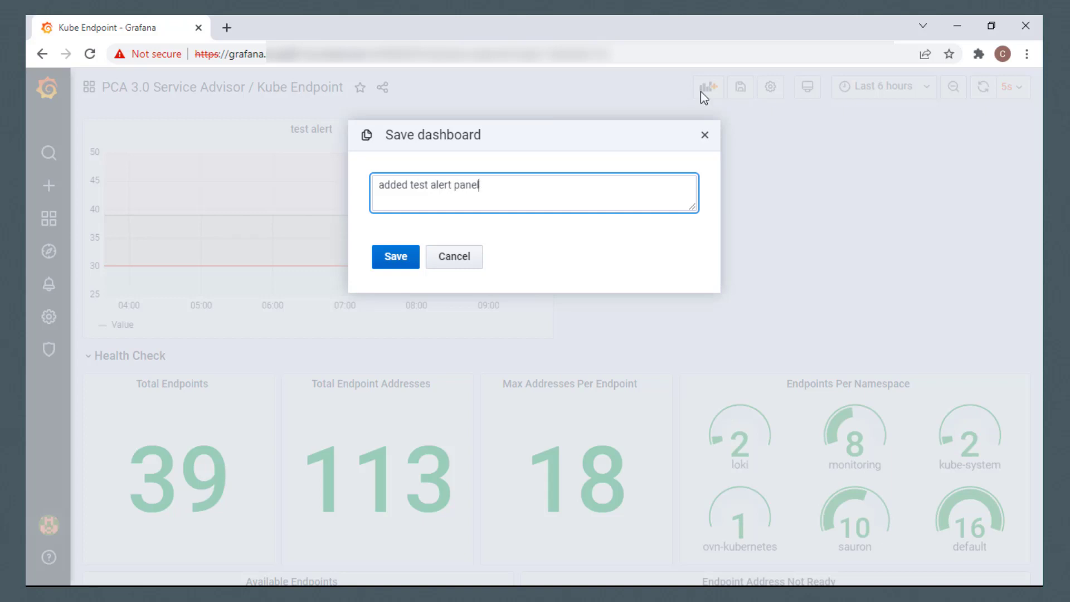
pyautogui.click(393, 257)
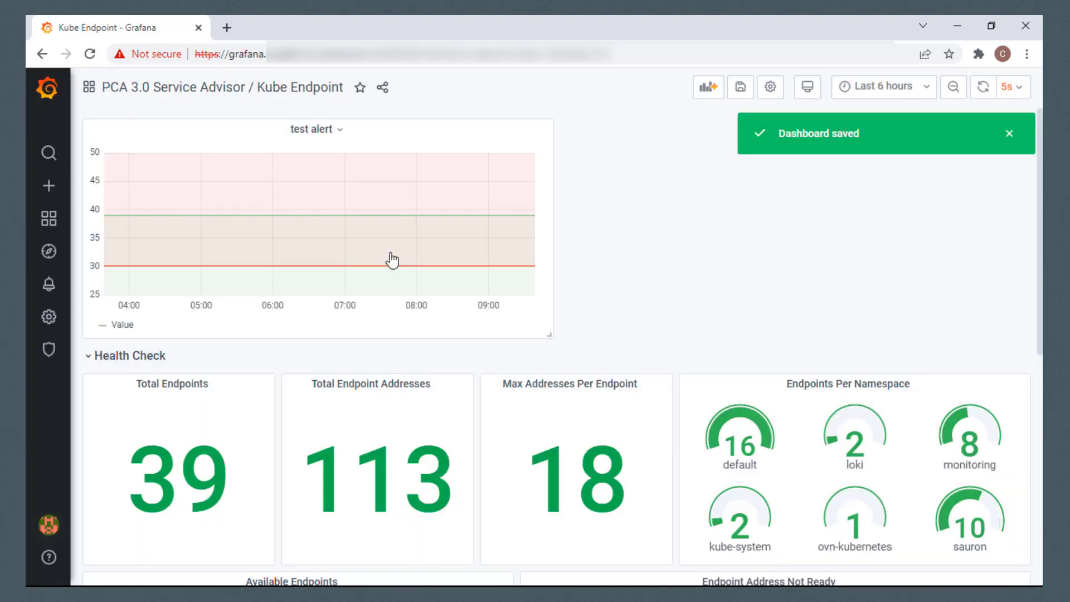
# - Open the alert rules, clear the "endpoint" search filter, and locate the test alert alert in the list
pyautogui.moveTo(49, 287)
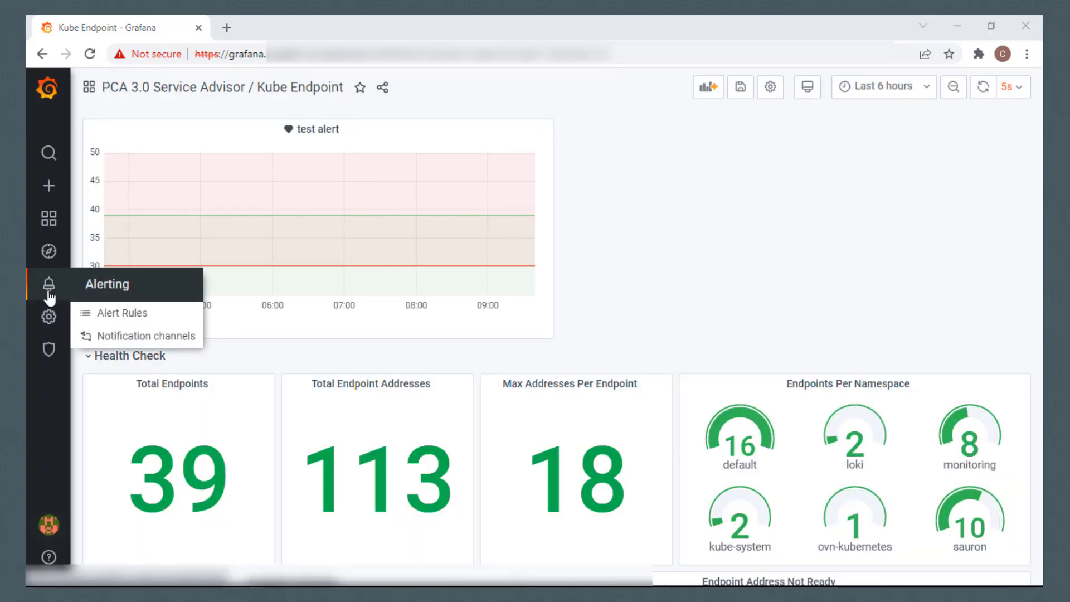
pyautogui.click(116, 317)
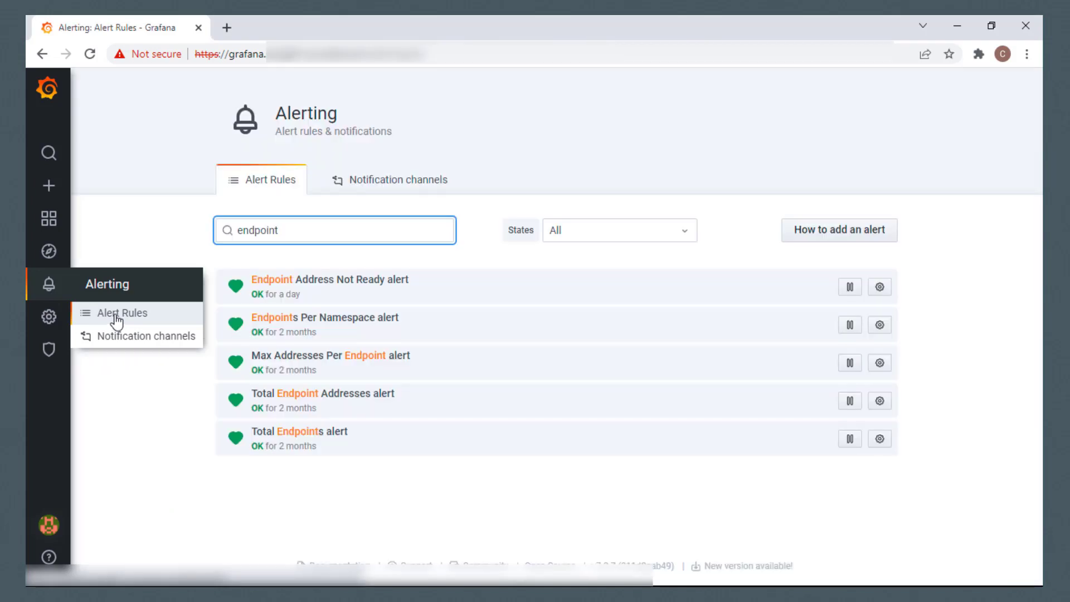
pyautogui.moveTo(299, 233); pyautogui.dragTo(215, 232)
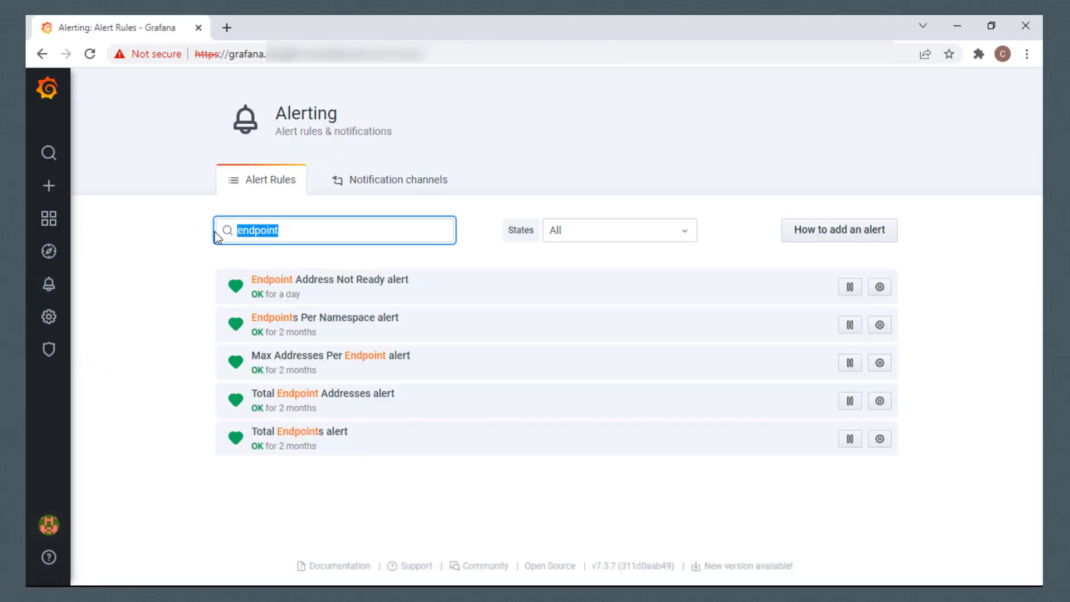
pyautogui.press('BackSpace')
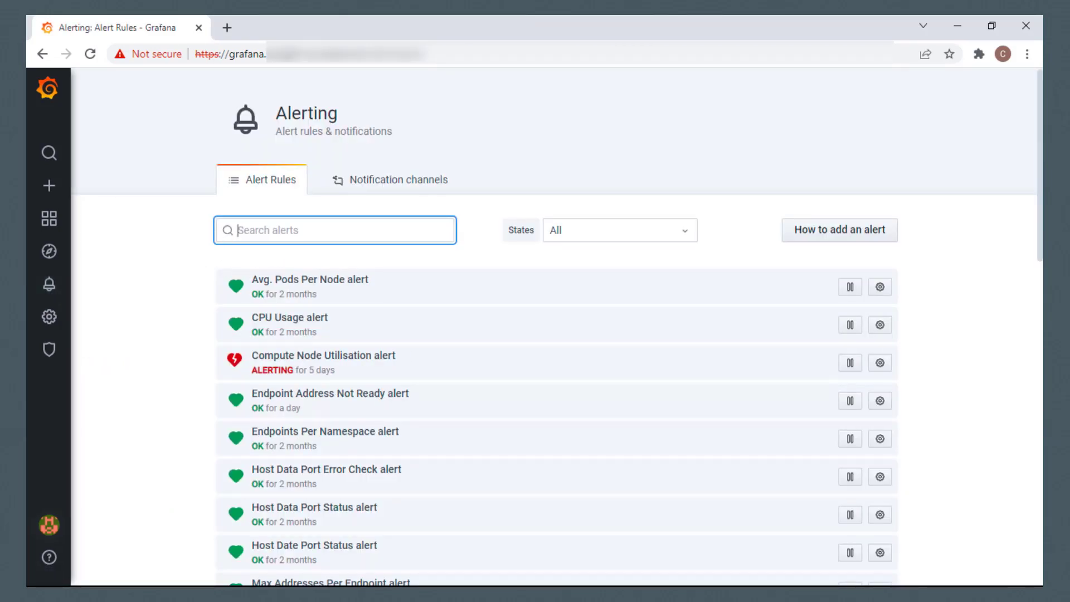
pyautogui.scroll(-15, 557, 329)
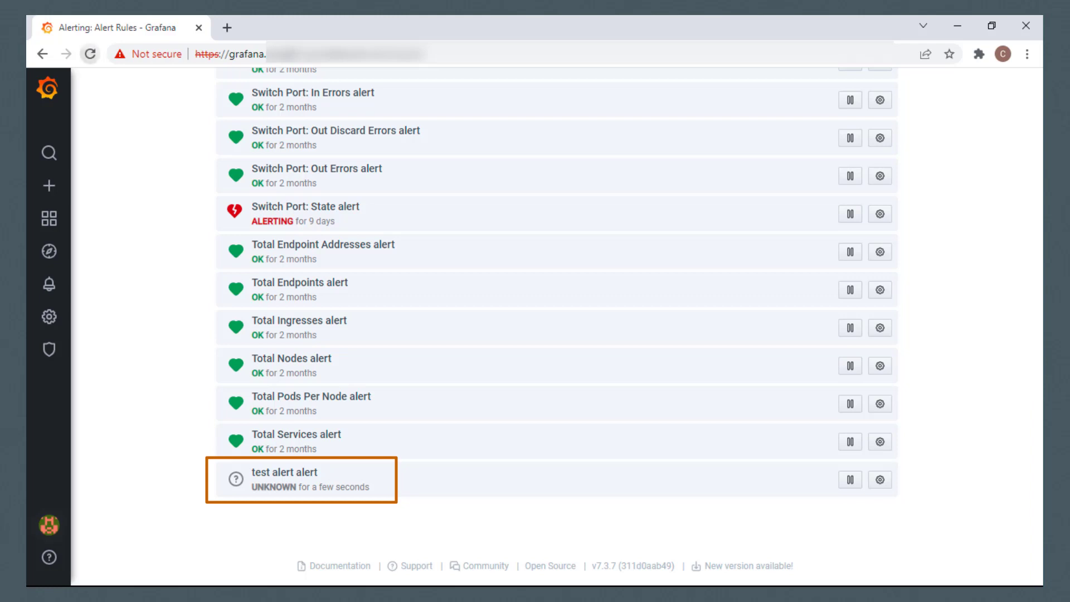
# - Reload the alert rules page twice and check the state of the test alert alert
pyautogui.click(90, 54)
pyautogui.scroll(-15, 994, 265)
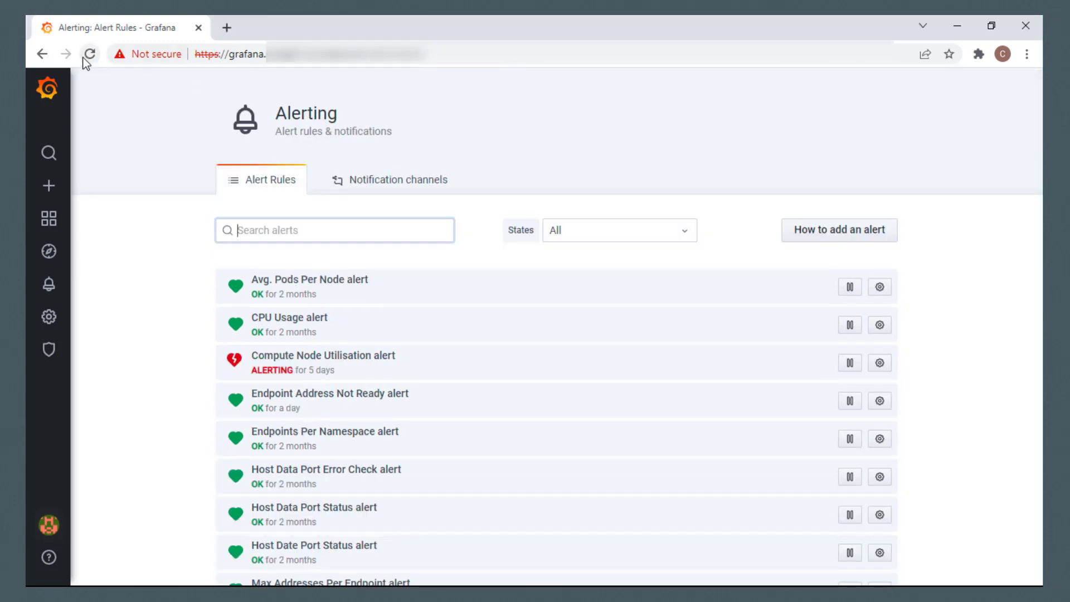
pyautogui.click(84, 57)
pyautogui.scroll(-15, 944, 267)
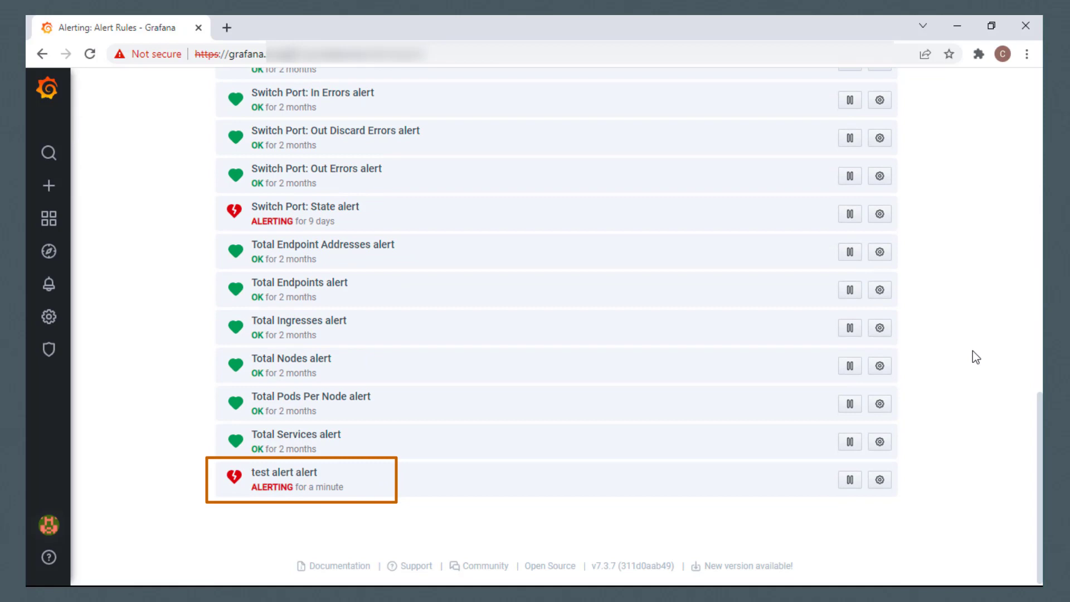
# - Open the test alert alert's configuration, preview the panel as a Stat visualization, and switch it back to Graph
pyautogui.click(880, 480)
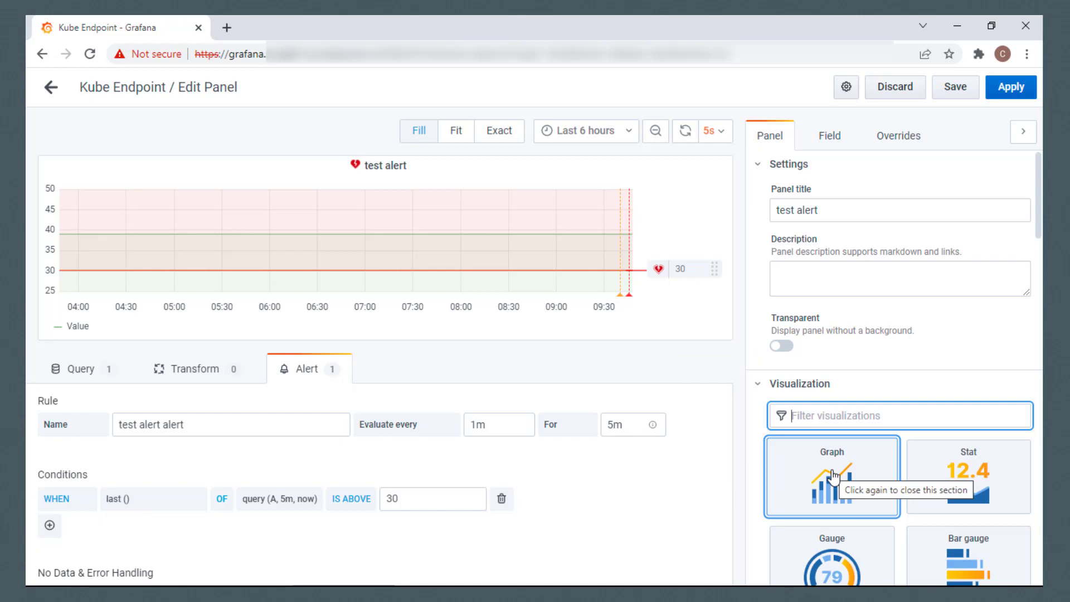
pyautogui.click(975, 484)
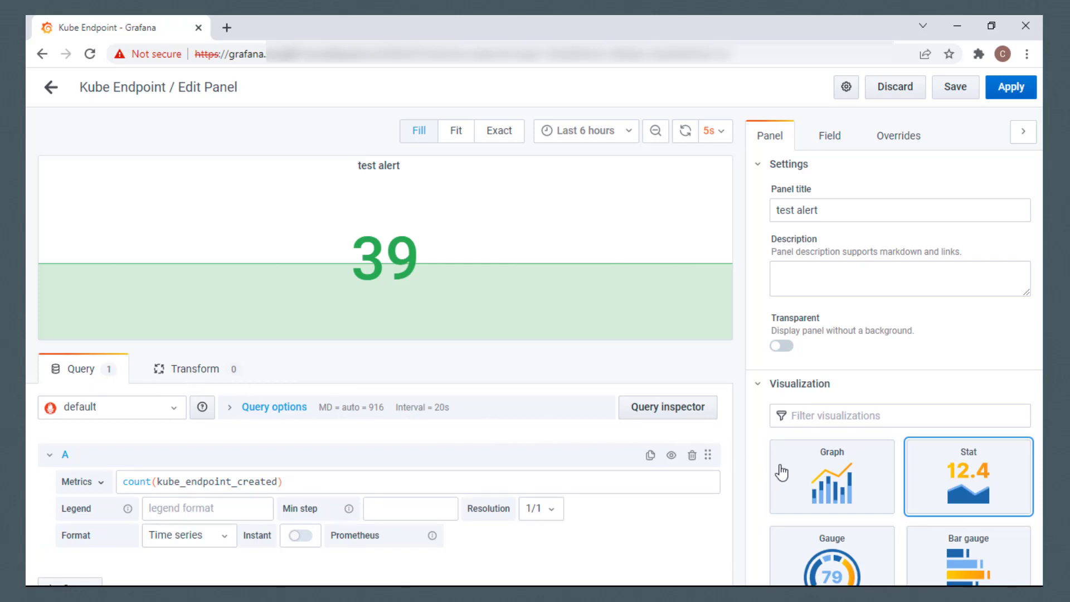
pyautogui.click(810, 475)
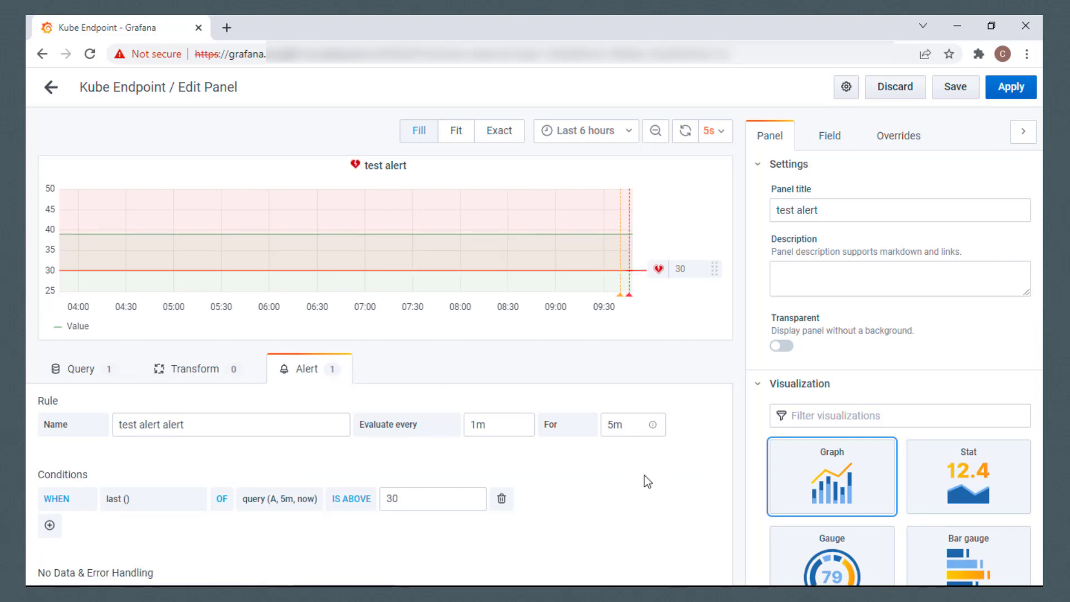
# - Examine the test alert's error handling and notification settings, and go back to the Kube Endpoint dashboard
pyautogui.scroll(-2, 685, 440)
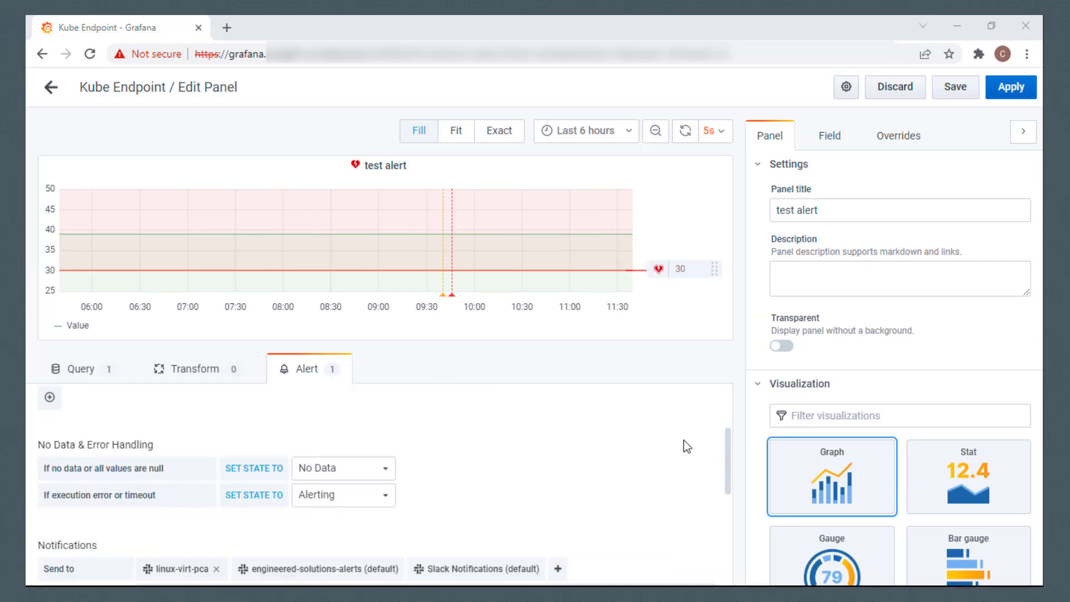
pyautogui.scroll(-2, 684, 440)
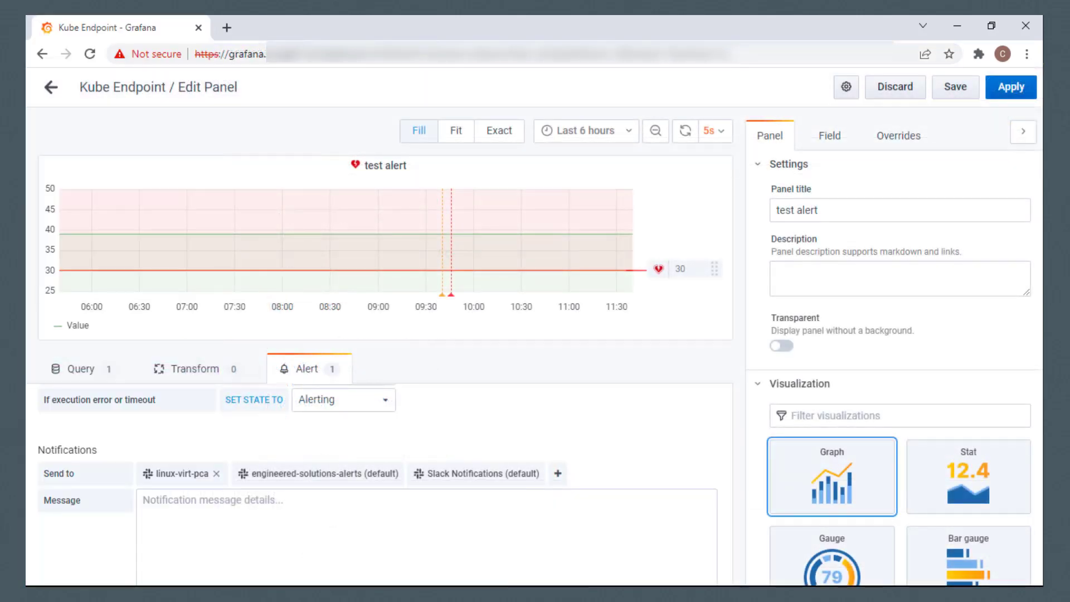
pyautogui.click(51, 87)
# - Start a new notification channel from the Alerting notification channels and choose Slack as its type
pyautogui.moveTo(48, 286)
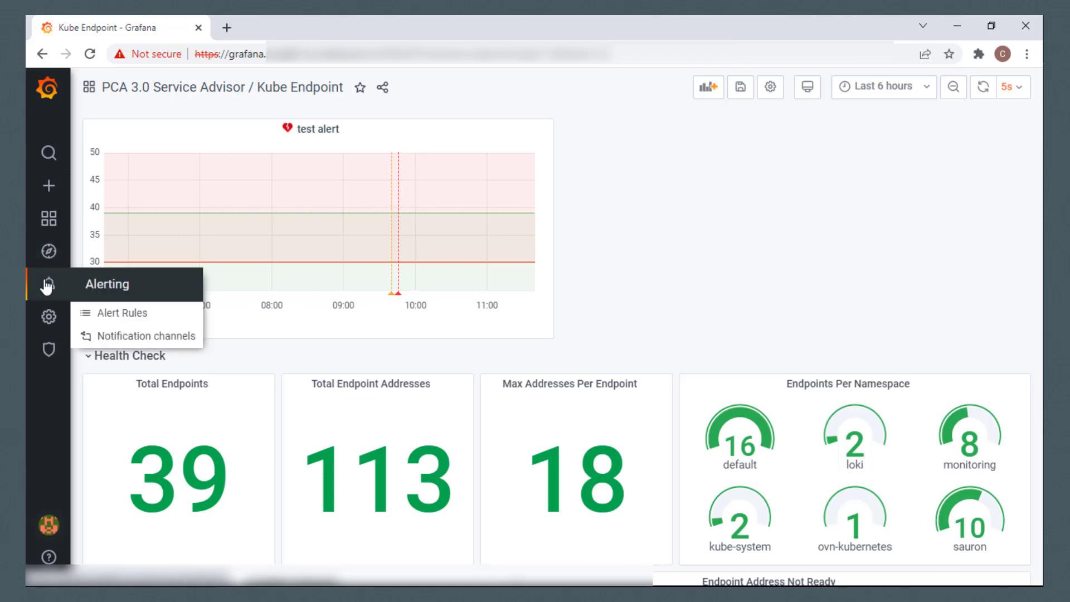
pyautogui.click(139, 337)
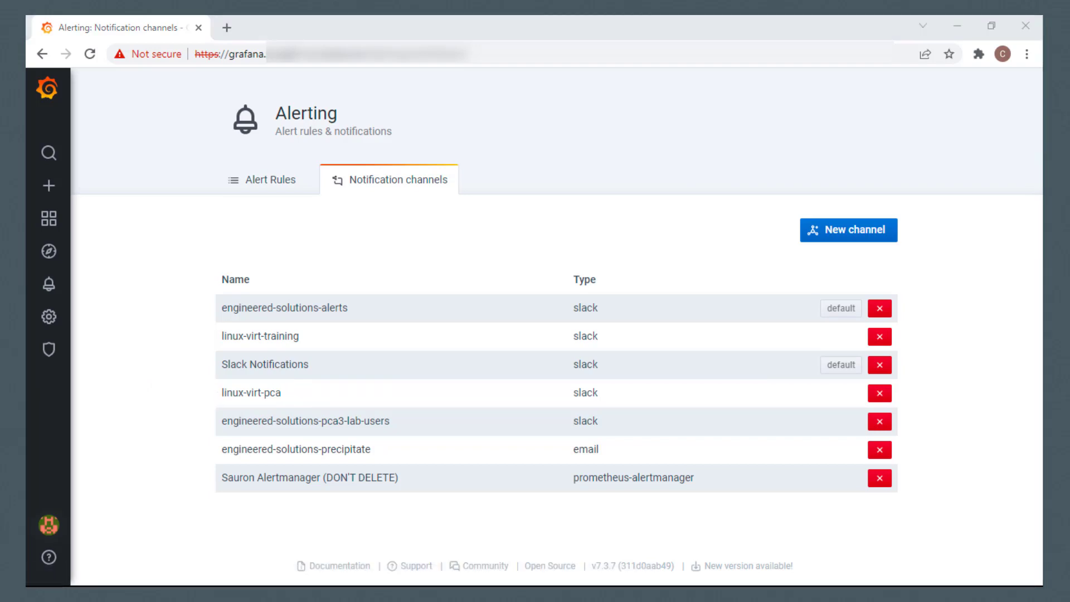
pyautogui.click(829, 232)
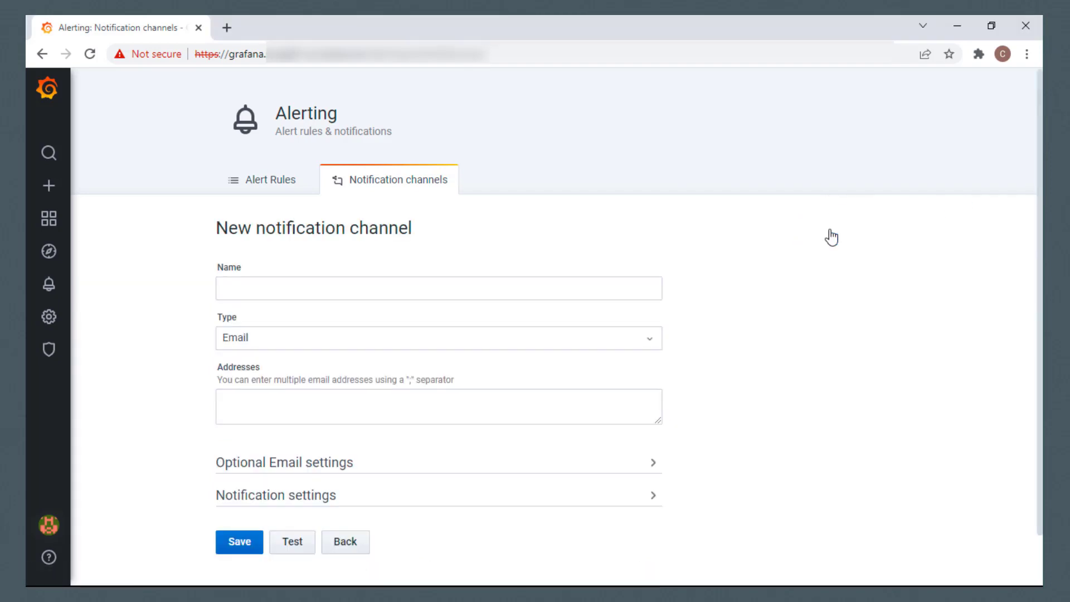
pyautogui.click(649, 335)
pyautogui.moveTo(658, 369); pyautogui.dragTo(634, 530)
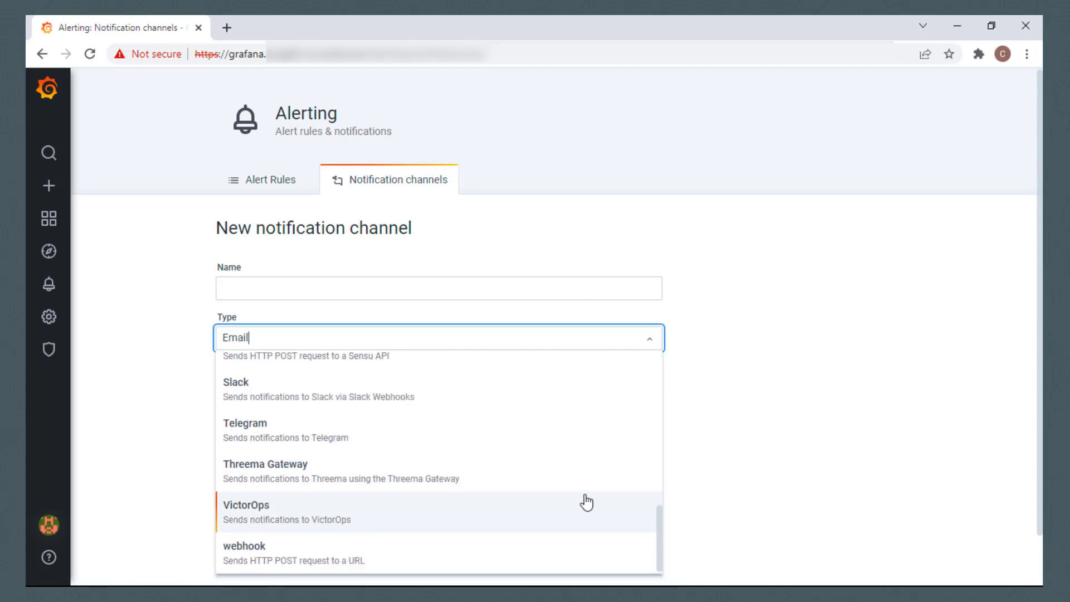
pyautogui.click(519, 407)
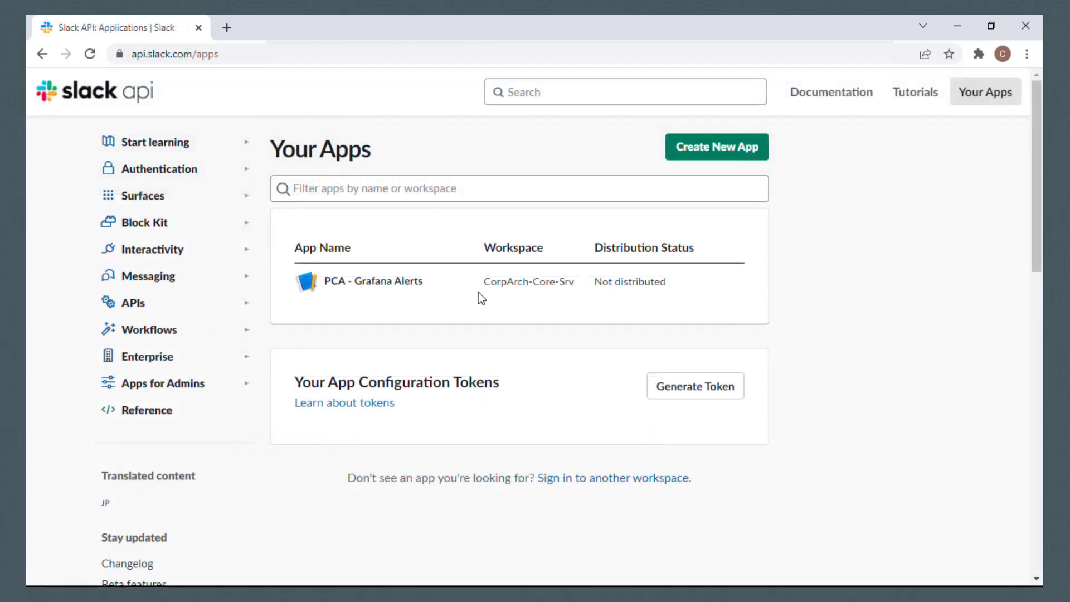
# - Switch to the Slack API site, open the PCA - Grafana Alerts app and view its incoming webhook URLs
pyautogui.click(397, 285)
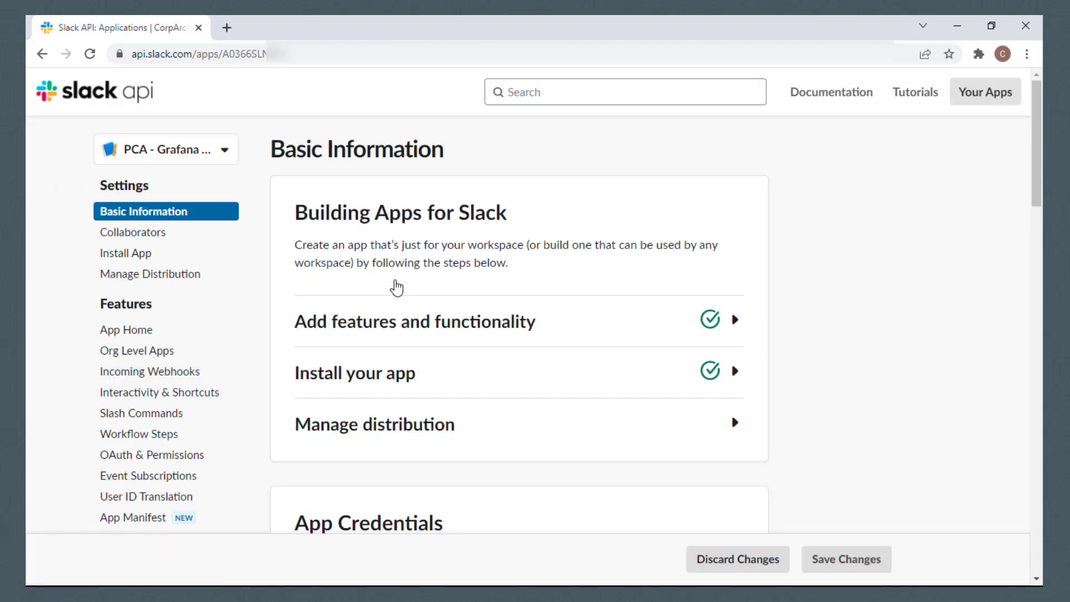
pyautogui.click(505, 330)
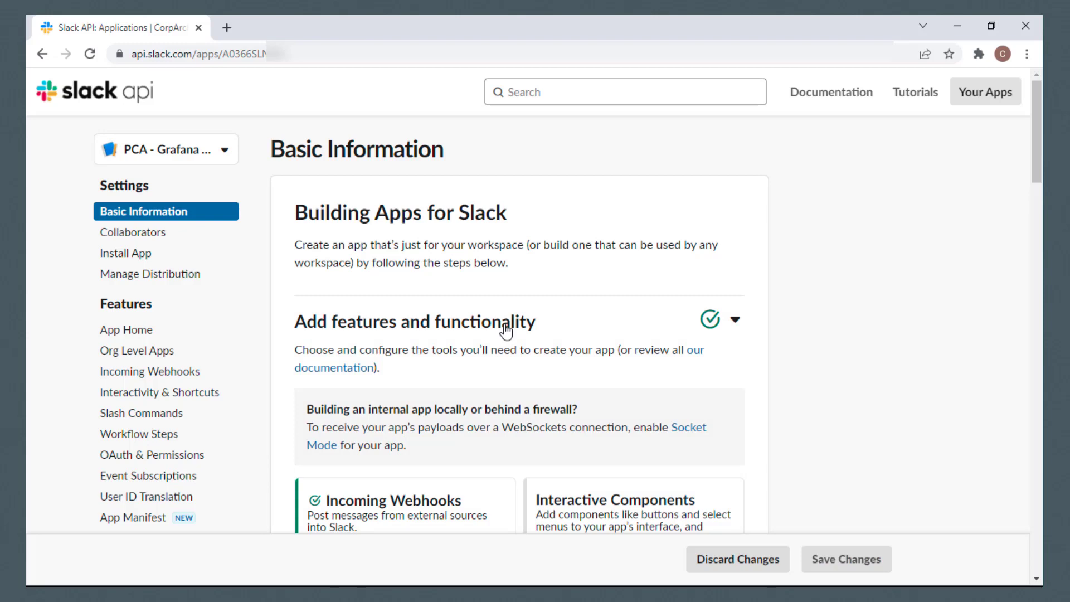
pyautogui.scroll(-3, 505, 330)
pyautogui.click(409, 372)
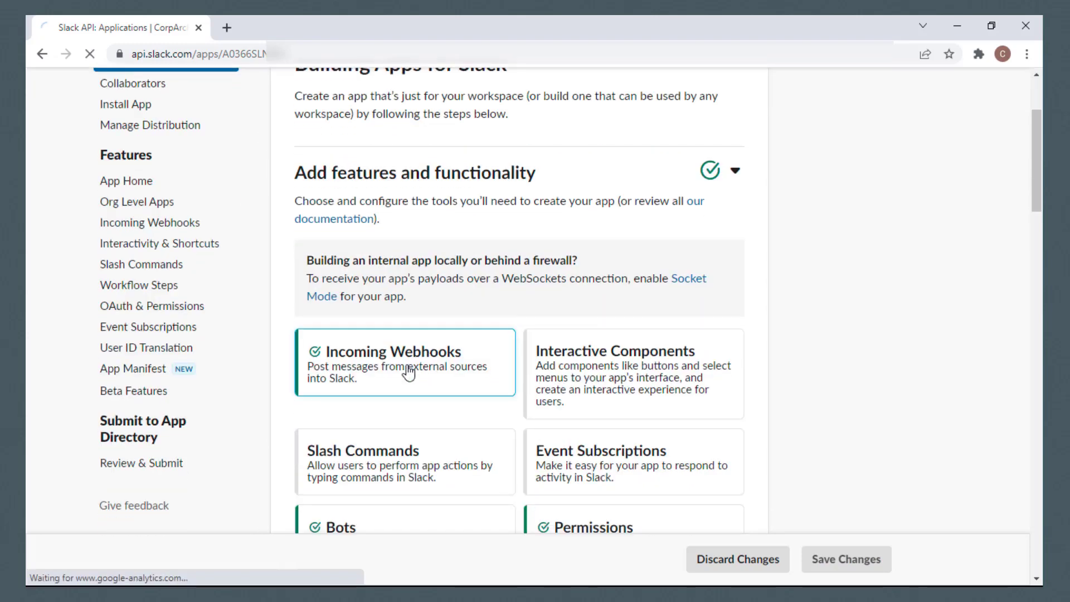
pyautogui.scroll(-9, 851, 333)
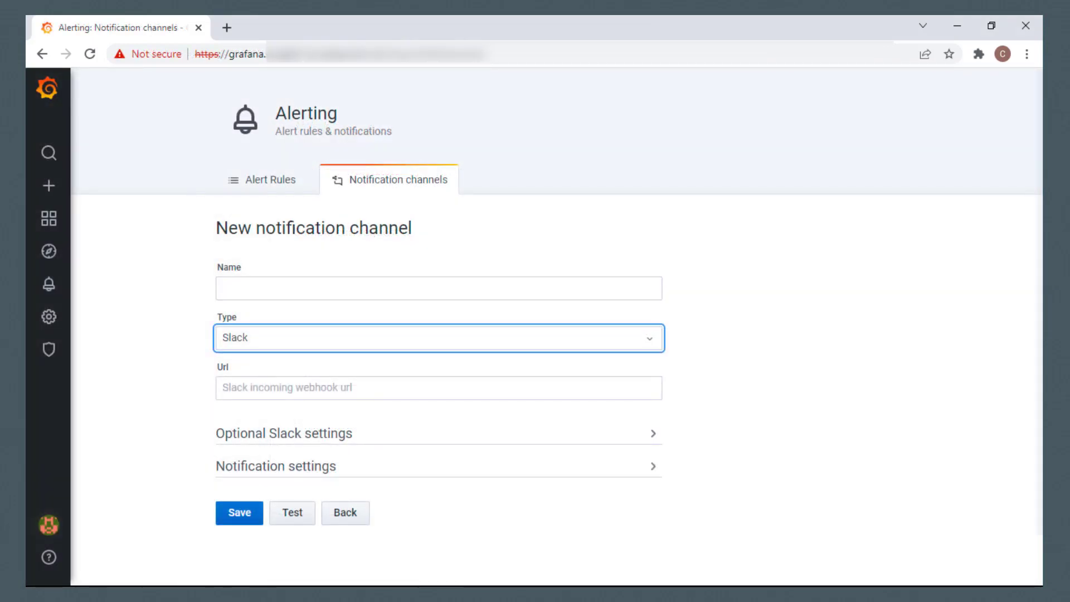
# - Return to Grafana's new notification channel form and examine the optional Slack settings down to the bot token field
pyautogui.click(652, 440)
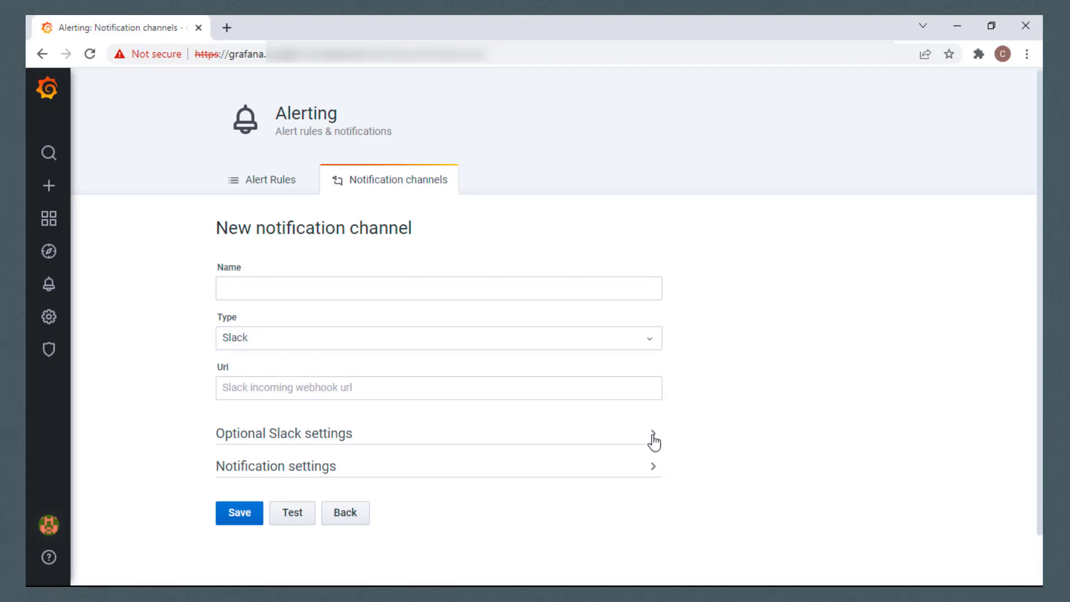
pyautogui.scroll(-3, 819, 359)
pyautogui.scroll(-8, 865, 335)
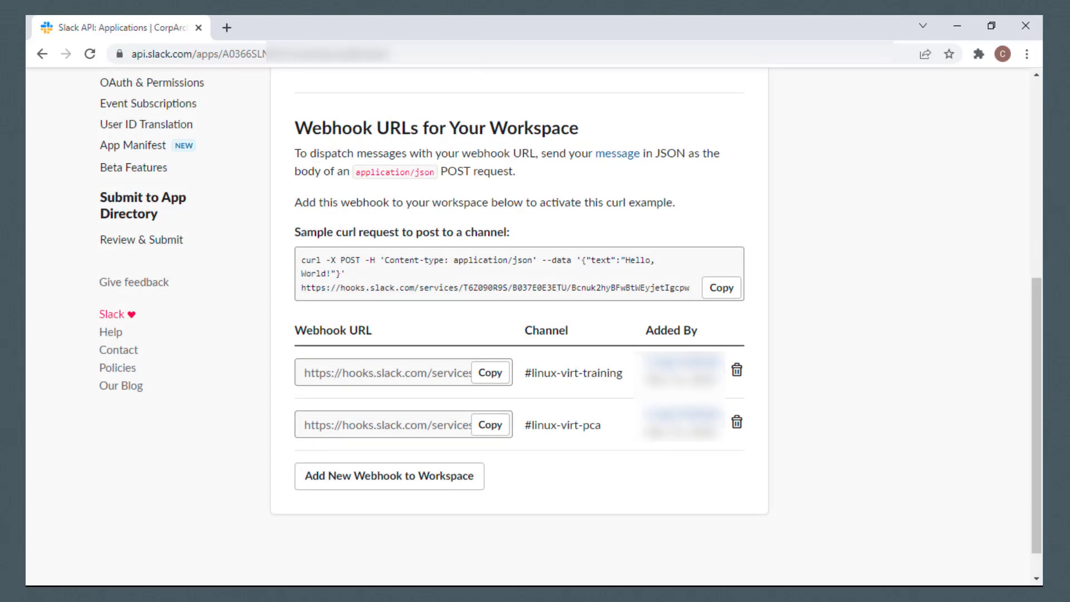
# - Switch back to the Slack app's configuration and copy the Bot User OAuth Token from its OAuth & Permissions page
pyautogui.scroll(5, 843, 407)
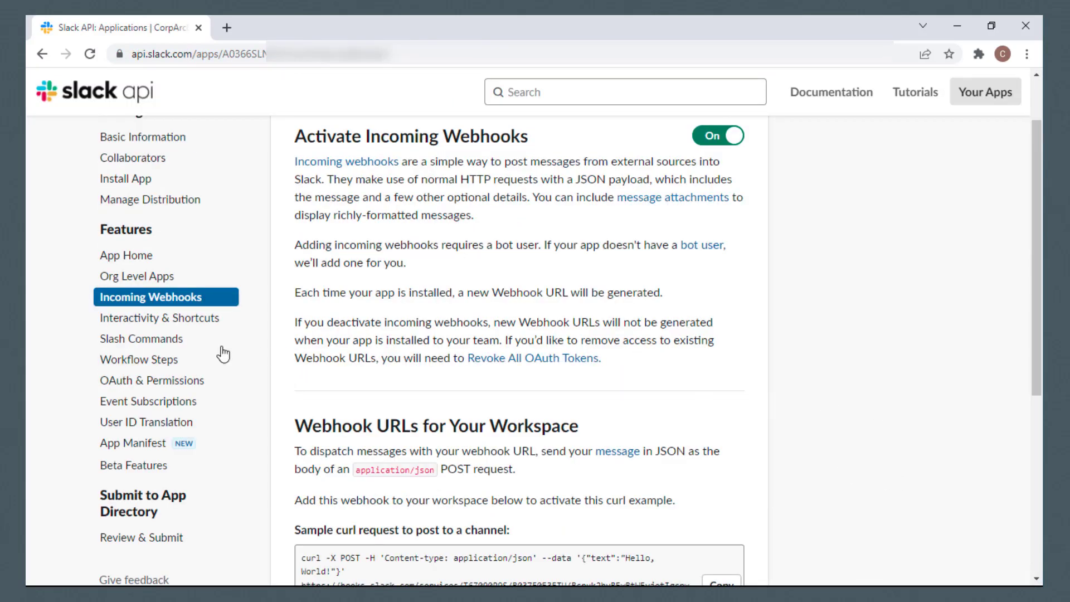
pyautogui.click(164, 384)
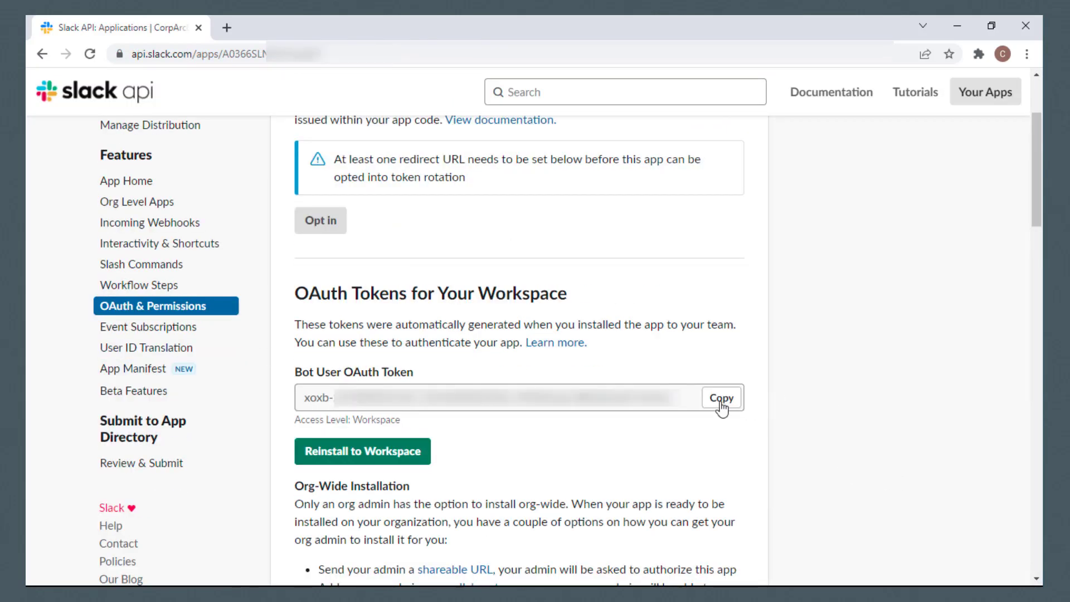
pyautogui.click(722, 398)
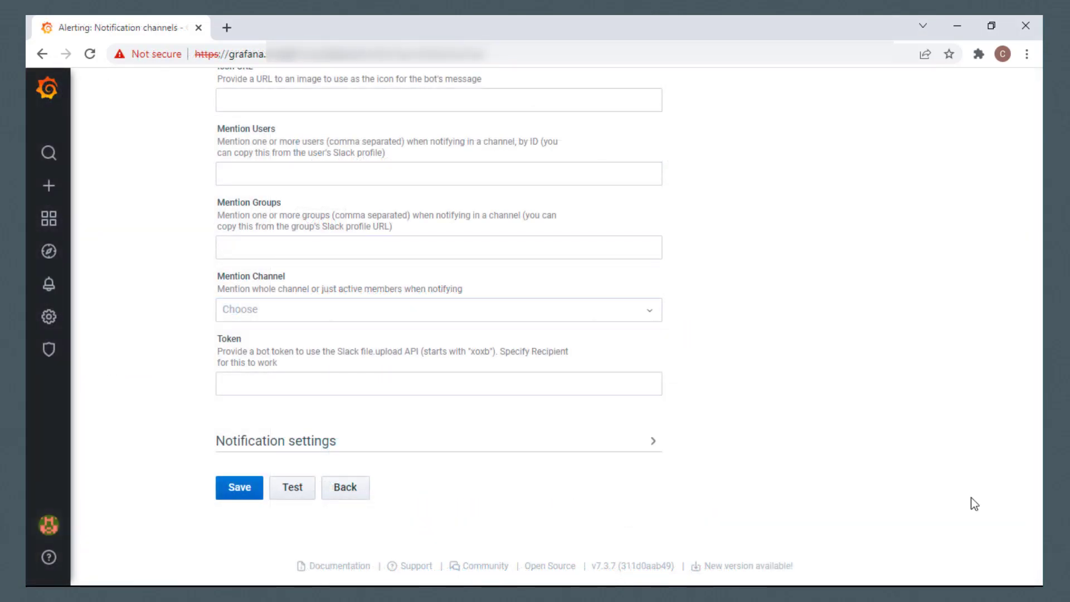
# - Leave Grafana's new channel form unsaved, open the existing linux-virt-pca channel and review its optional Slack settings
pyautogui.click(346, 487)
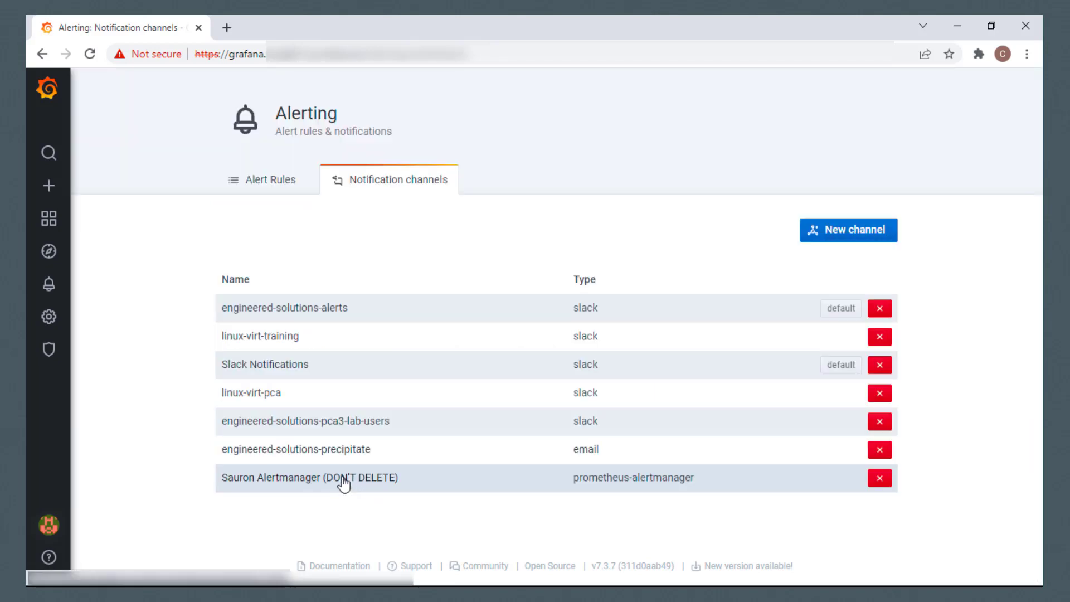
pyautogui.click(256, 391)
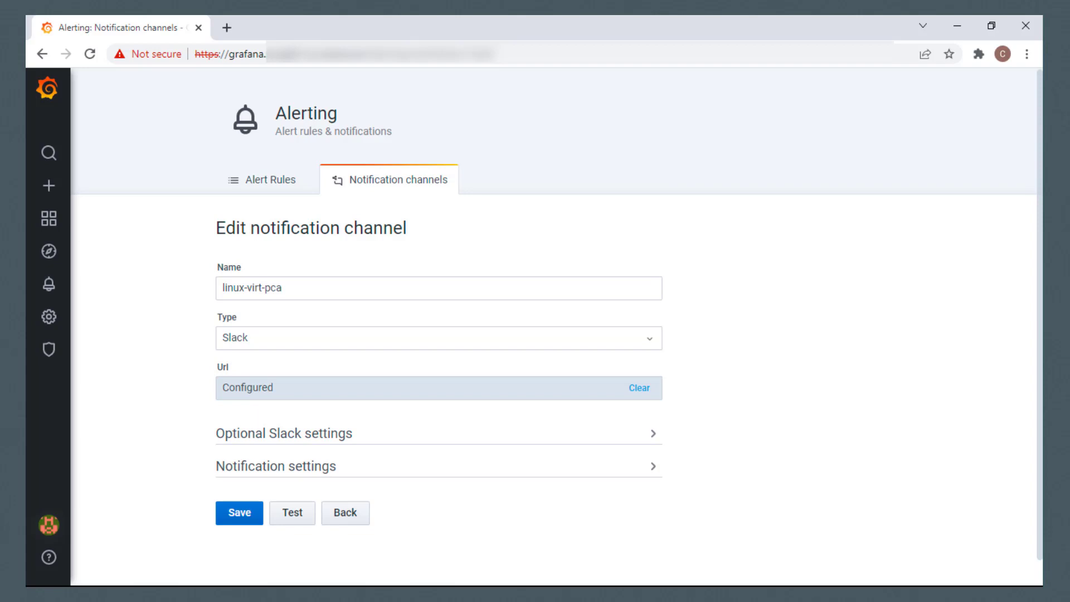
pyautogui.click(654, 440)
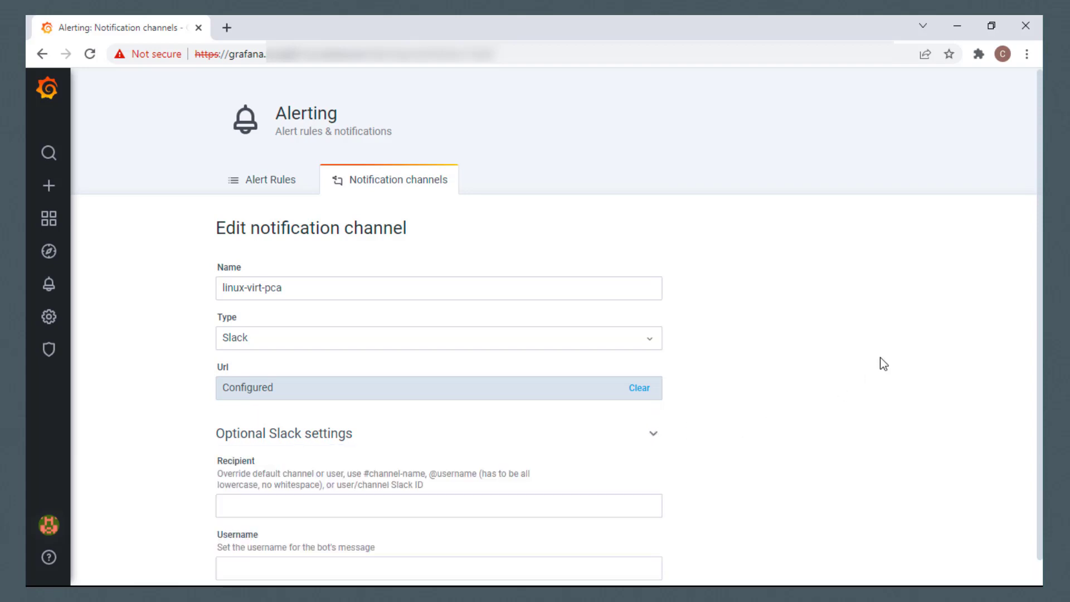
pyautogui.scroll(-8, 878, 346)
pyautogui.scroll(-3, 889, 333)
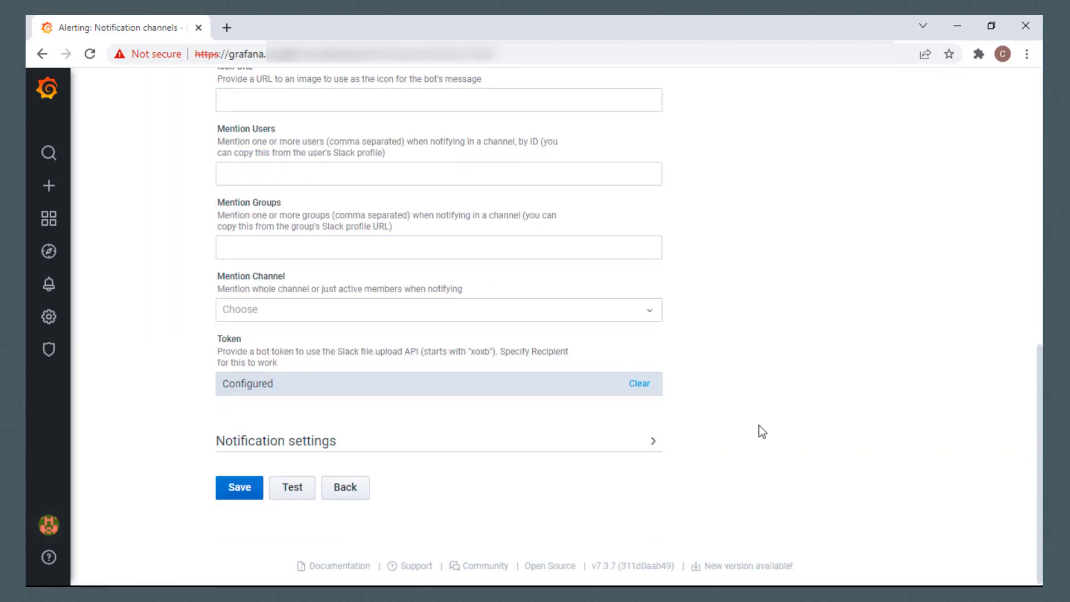
# - Review the linux-virt-pca channel's notification settings and send a test notification
pyautogui.click(653, 447)
pyautogui.scroll(-5, 874, 323)
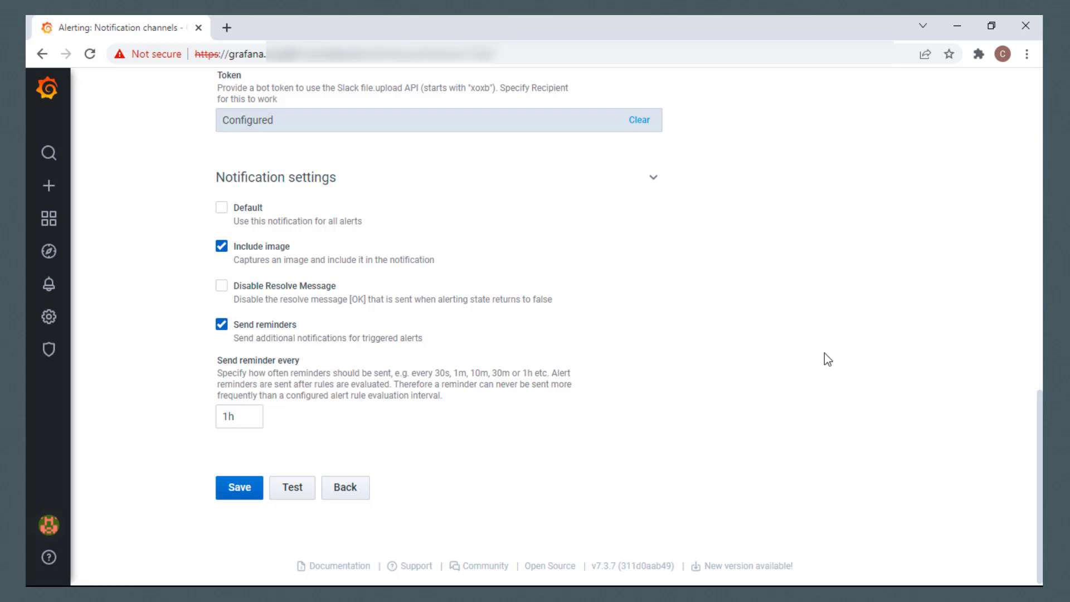
pyautogui.click(292, 491)
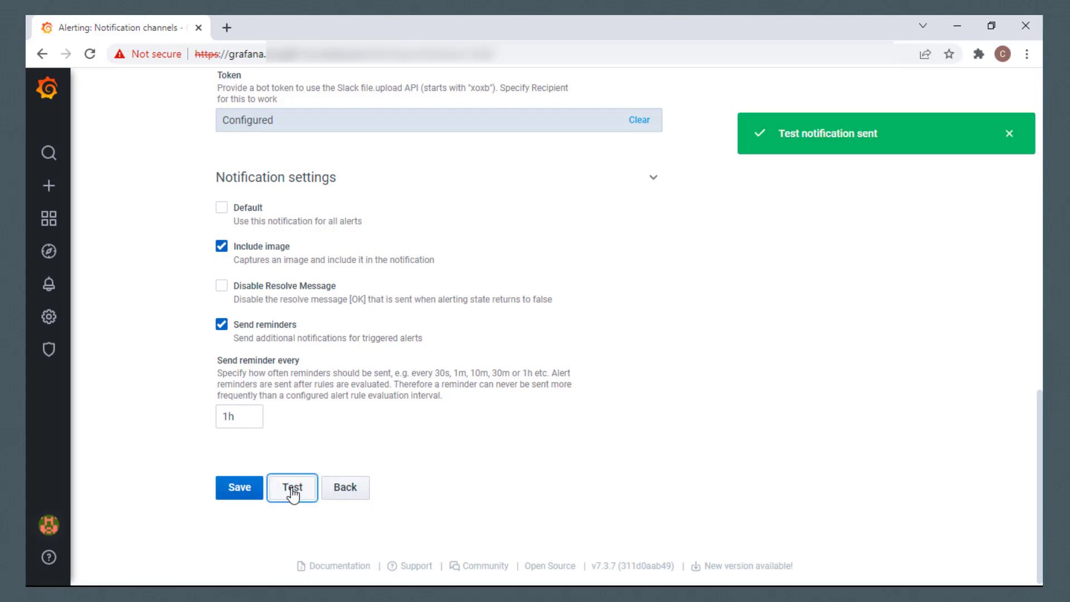